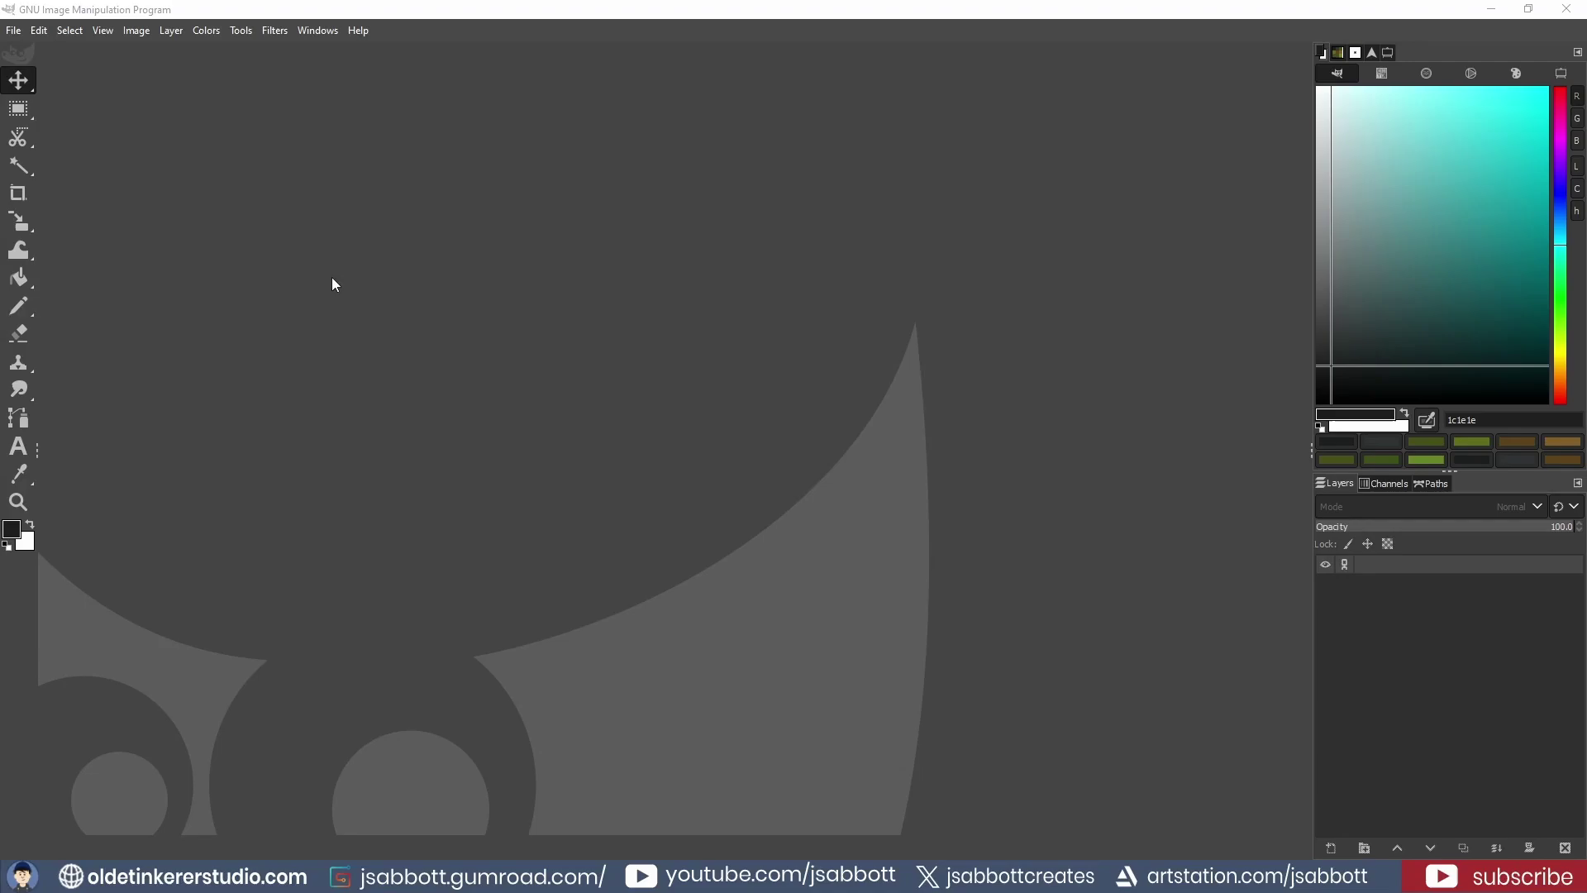
- Create a new 2048 × 2048 px white image from File > New
{"action": "left_click", "coordinate": [13, 32]}
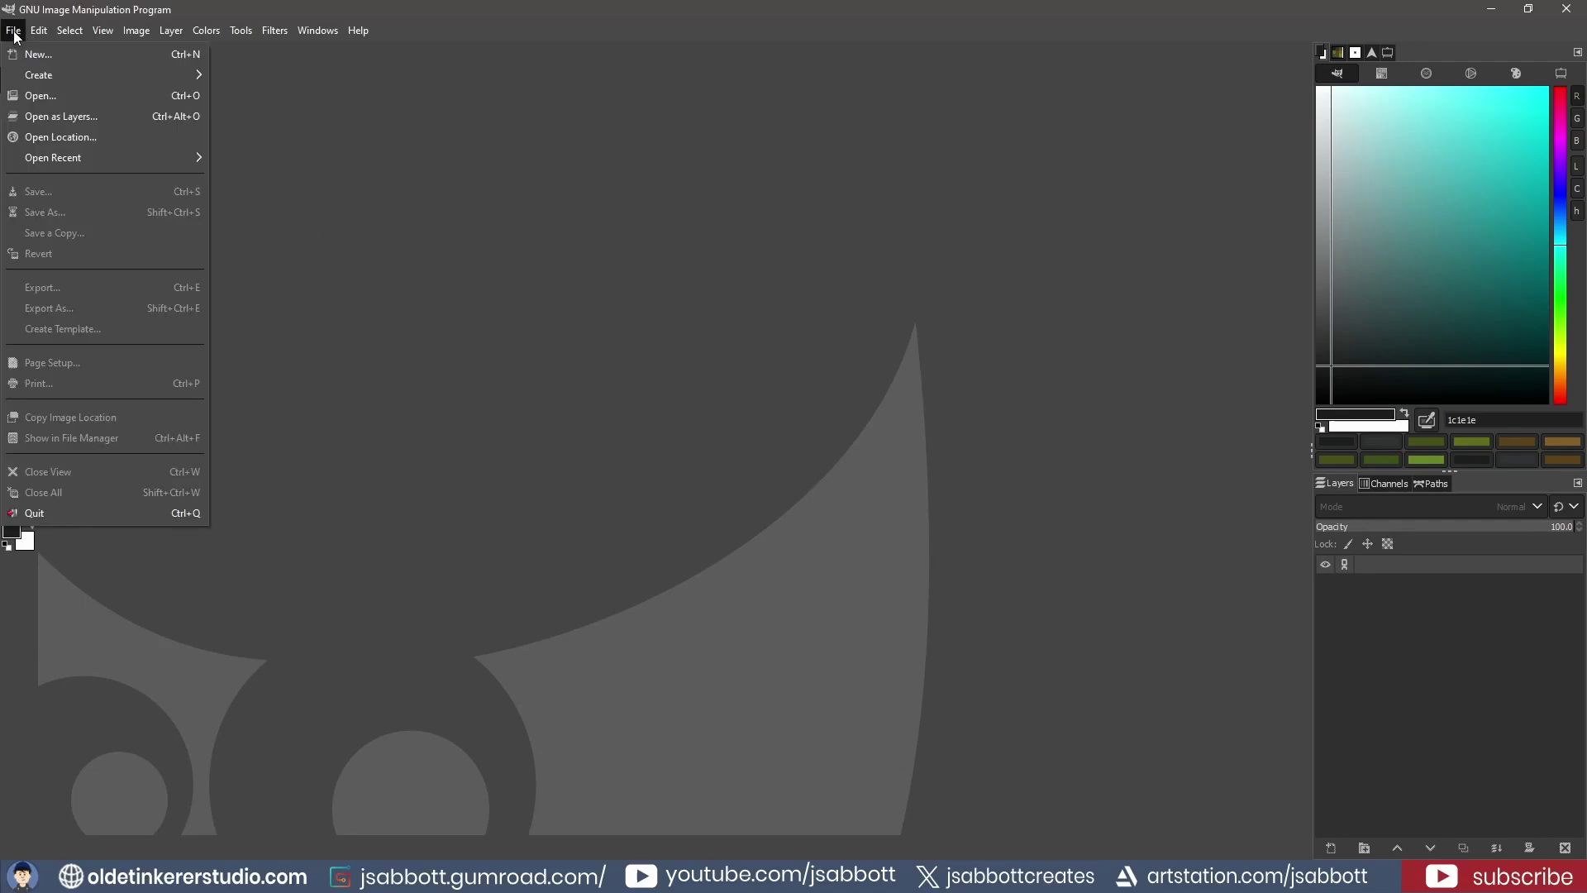
{"action": "left_click", "coordinate": [37, 55]}
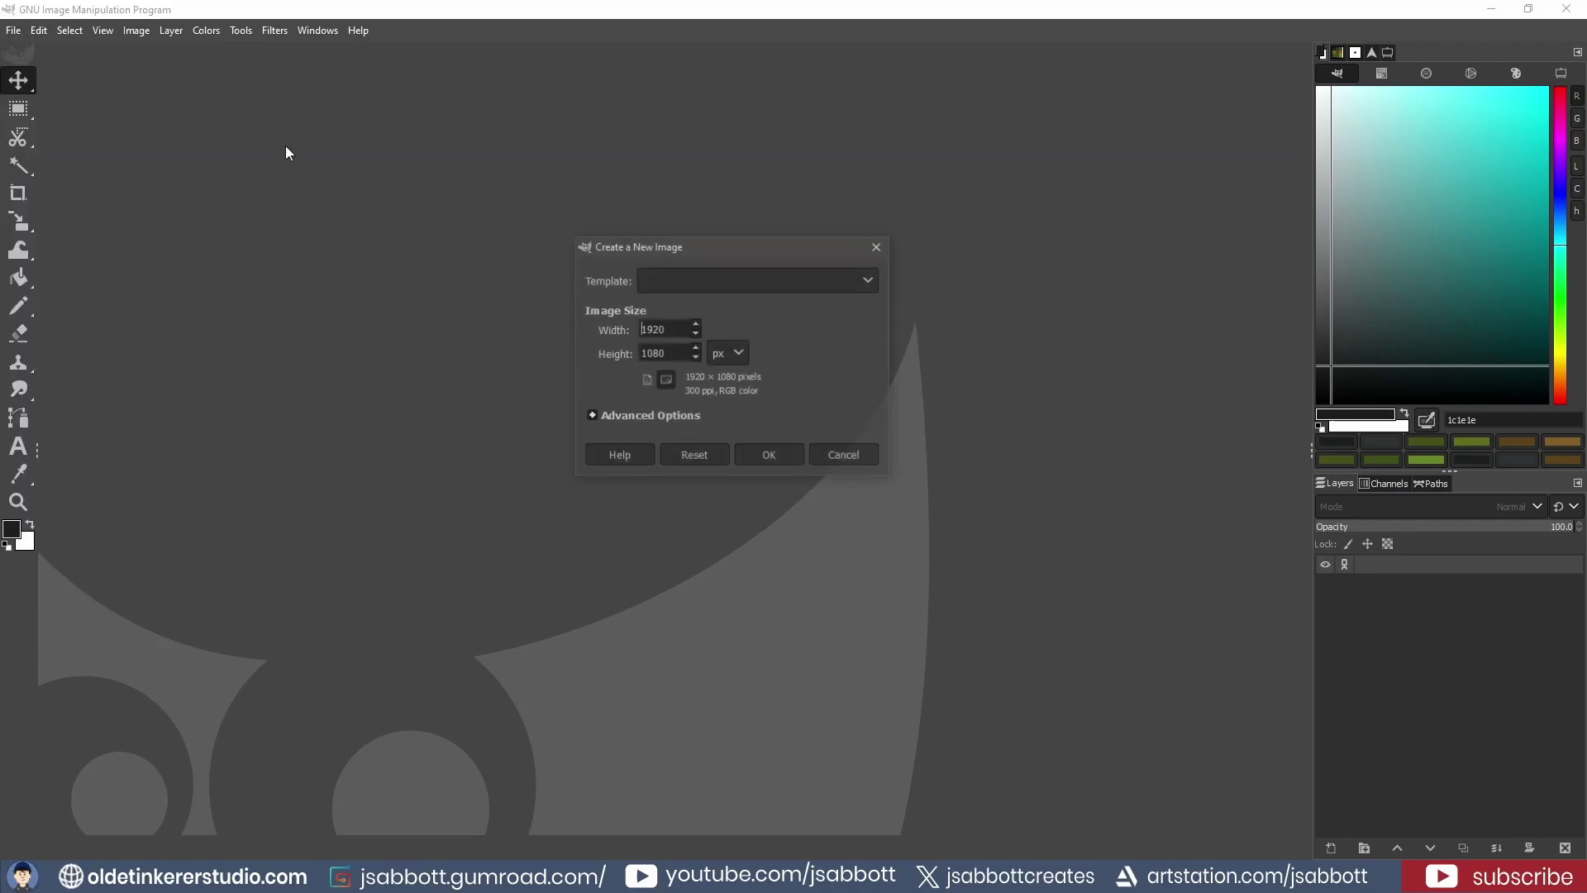
{"action": "left_click_drag", "start_coordinate": [669, 329], "coordinate": [591, 329]}
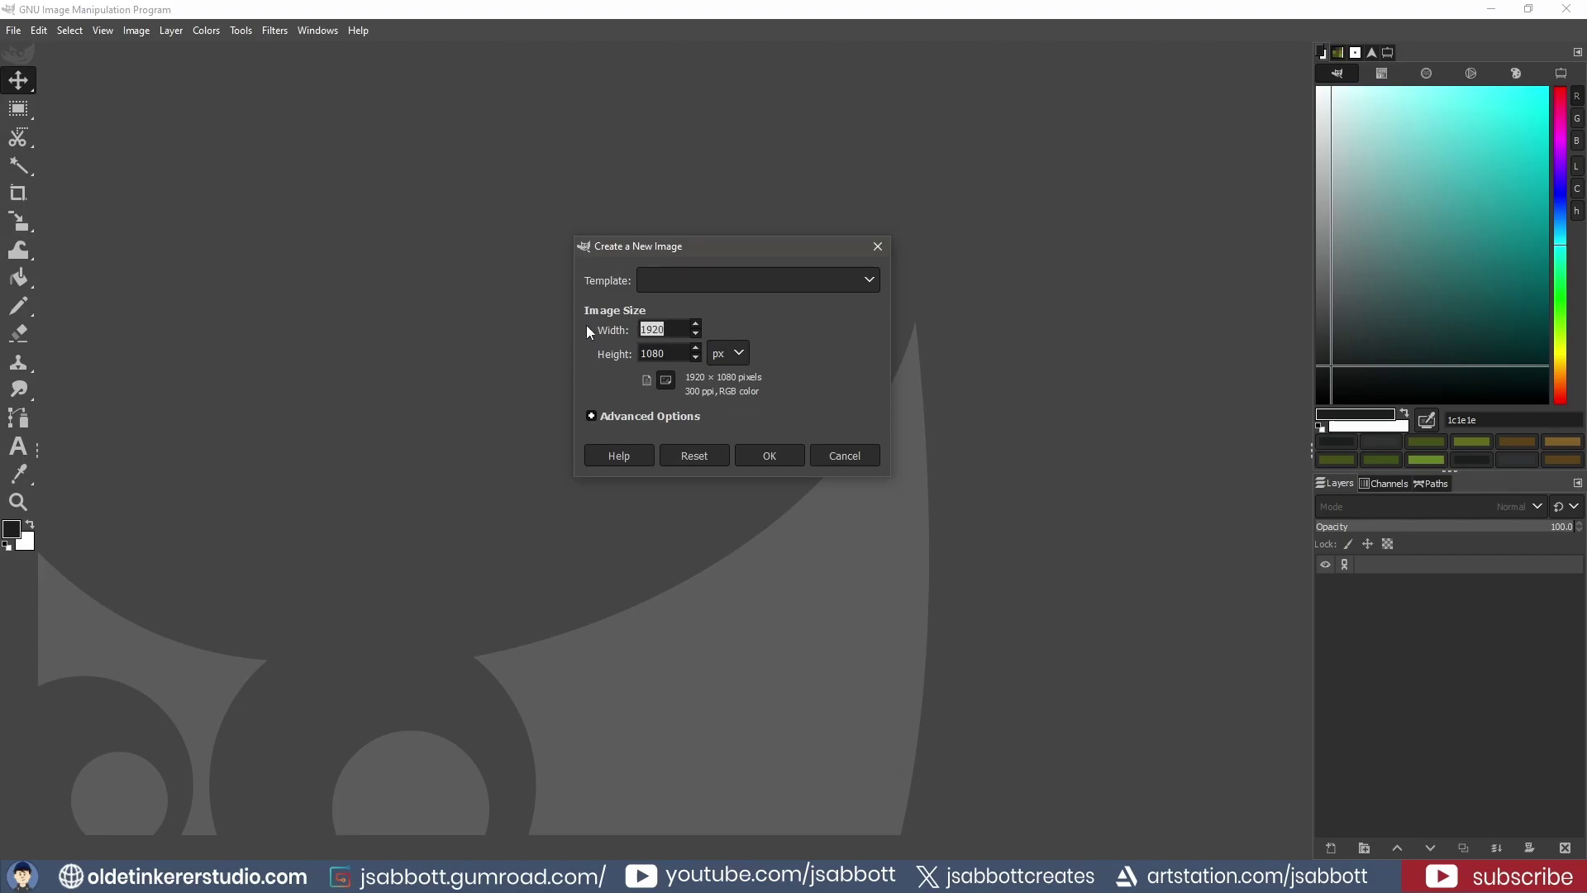
{"action": "type", "text": "2048"}
{"action": "key", "text": "Tab"}
{"action": "type", "text": "20"}
{"action": "type", "text": "48"}
{"action": "left_click", "coordinate": [767, 458]}
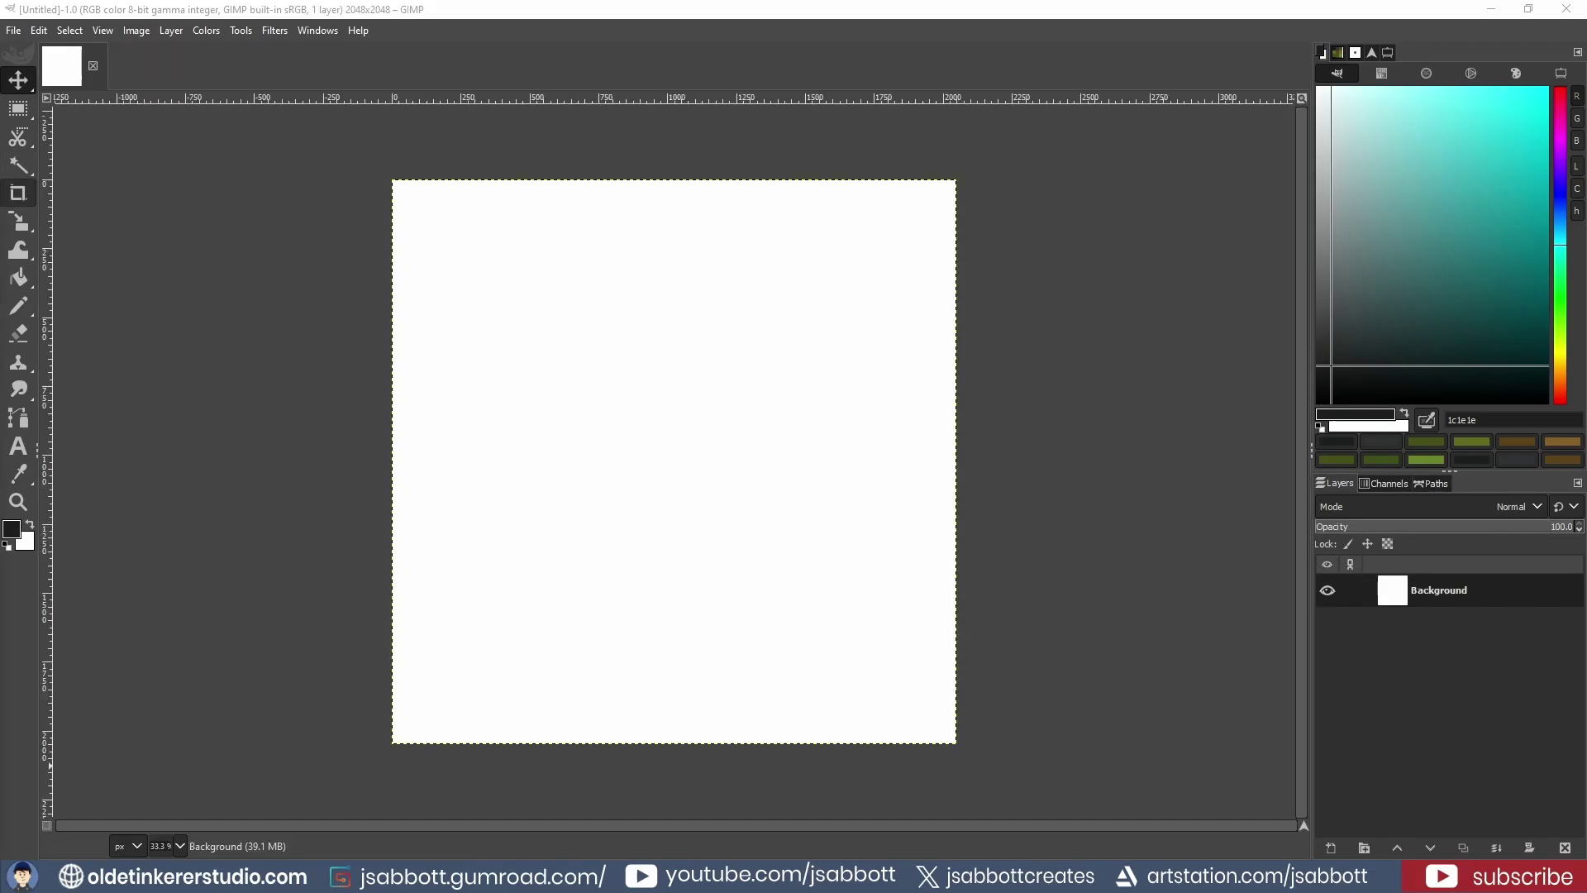
- Drop in the rusty plate photo, scale it to 2048 px tall, and move it over the canvas
{"action": "left_click_drag", "start_coordinate": [337, 407], "coordinate": [542, 422]}
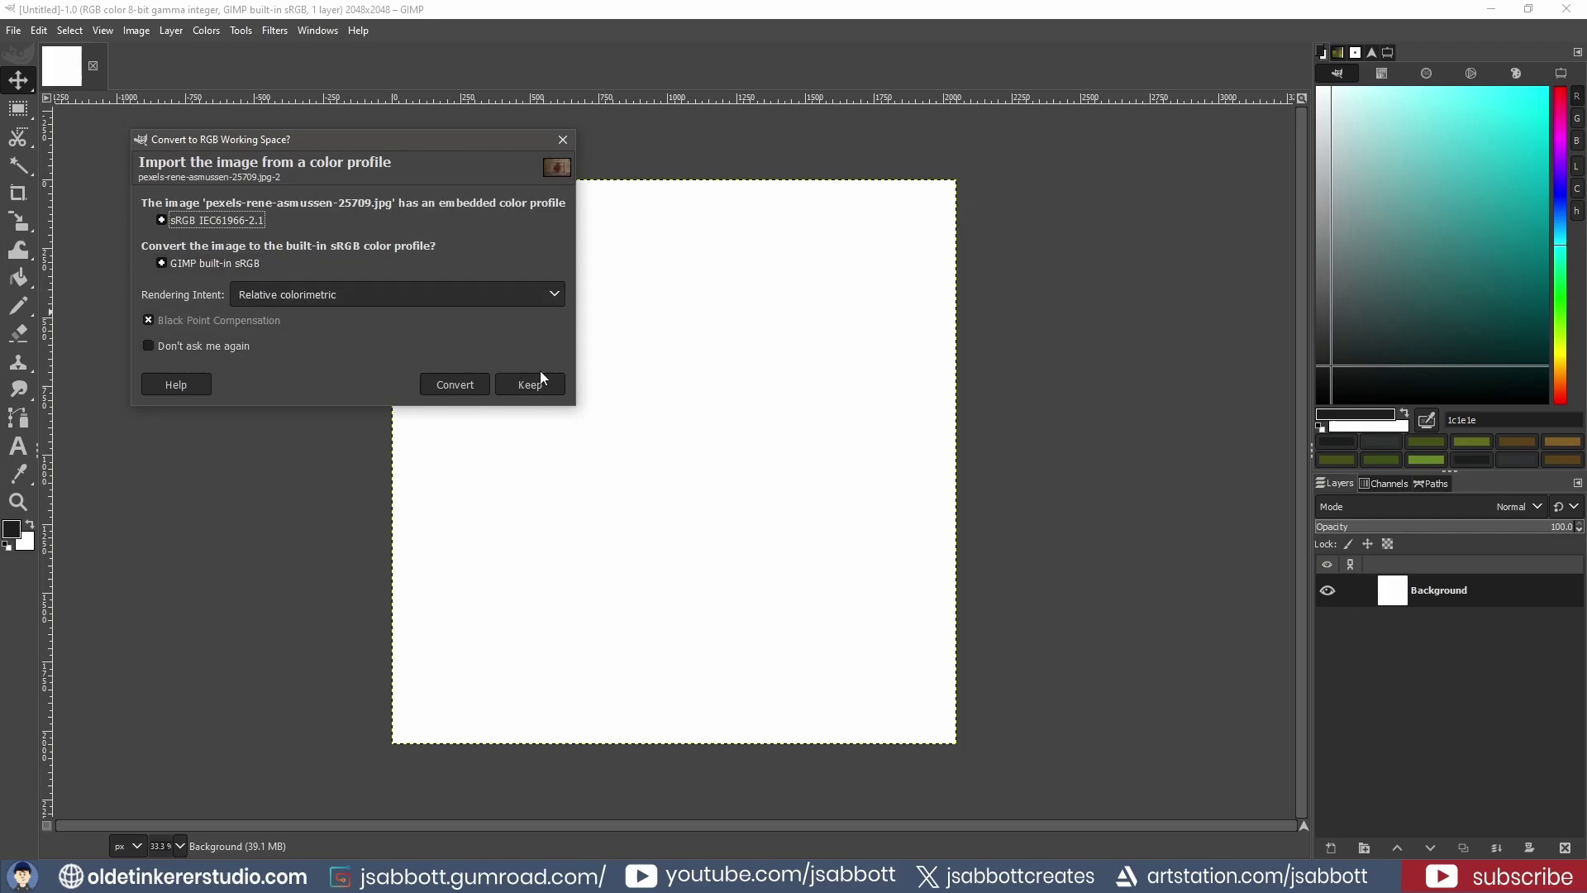
{"action": "left_click", "coordinate": [539, 384]}
{"action": "key", "text": "shift+s"}
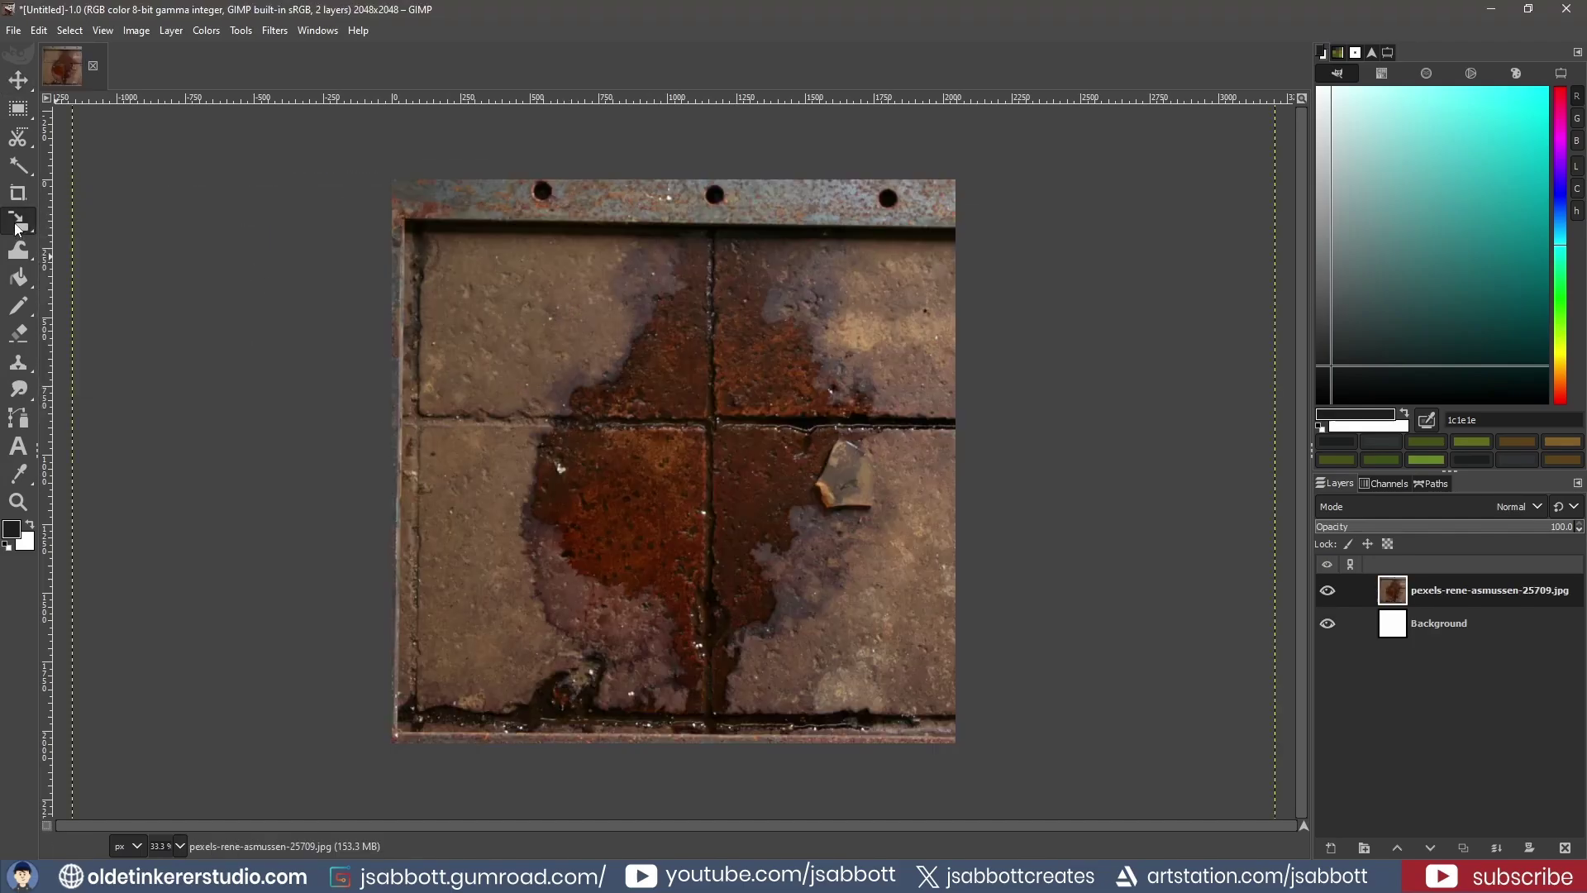
{"action": "left_click", "coordinate": [603, 362]}
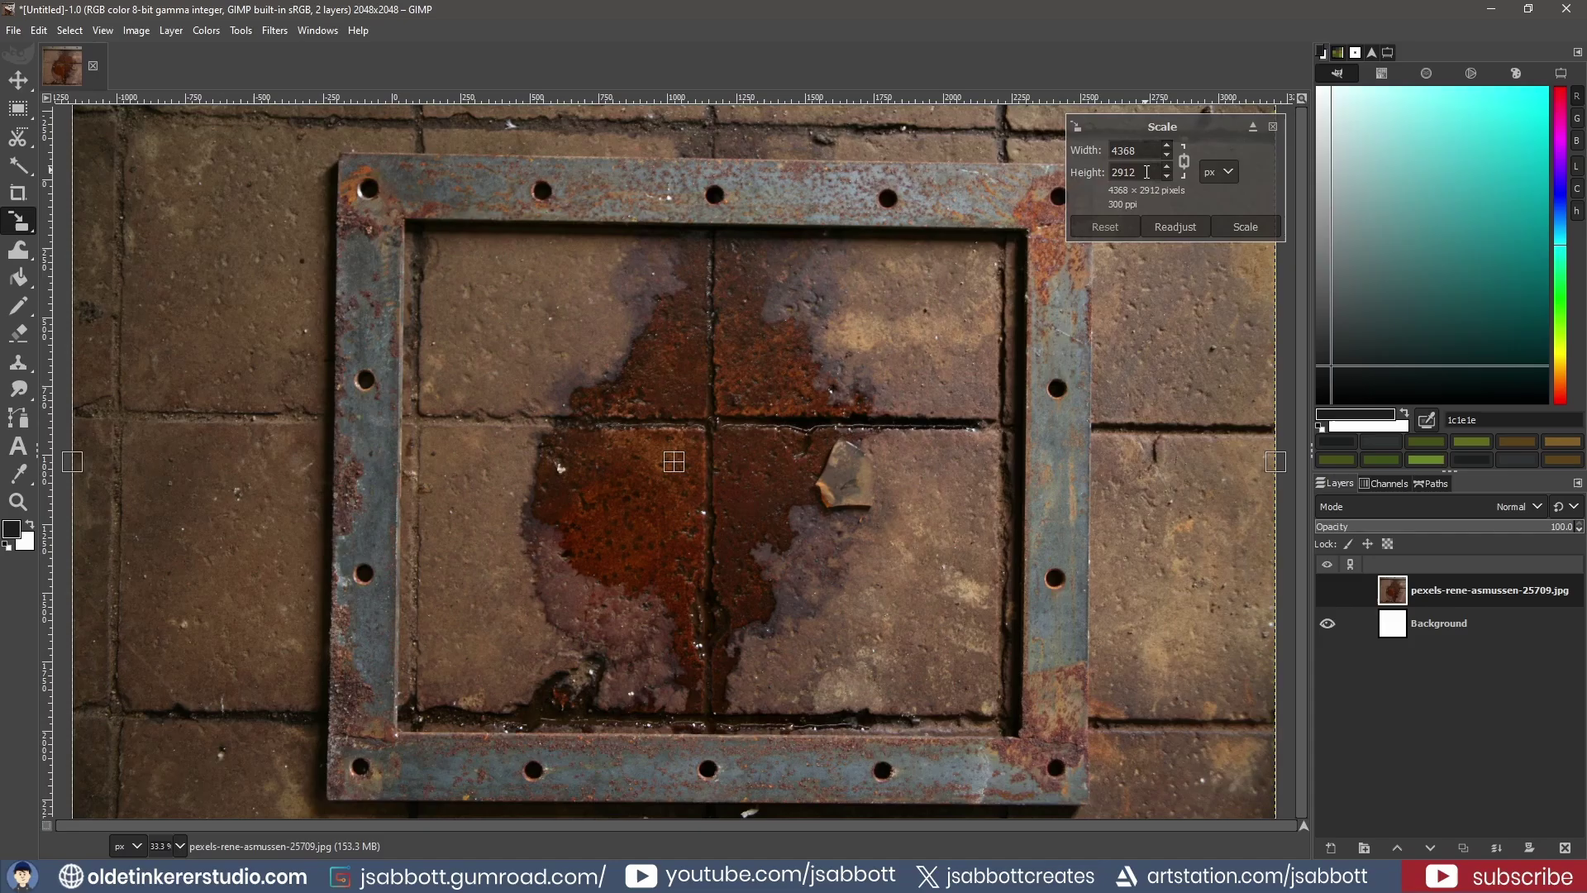
{"action": "type", "text": "2048"}
{"action": "key", "text": "Tab"}
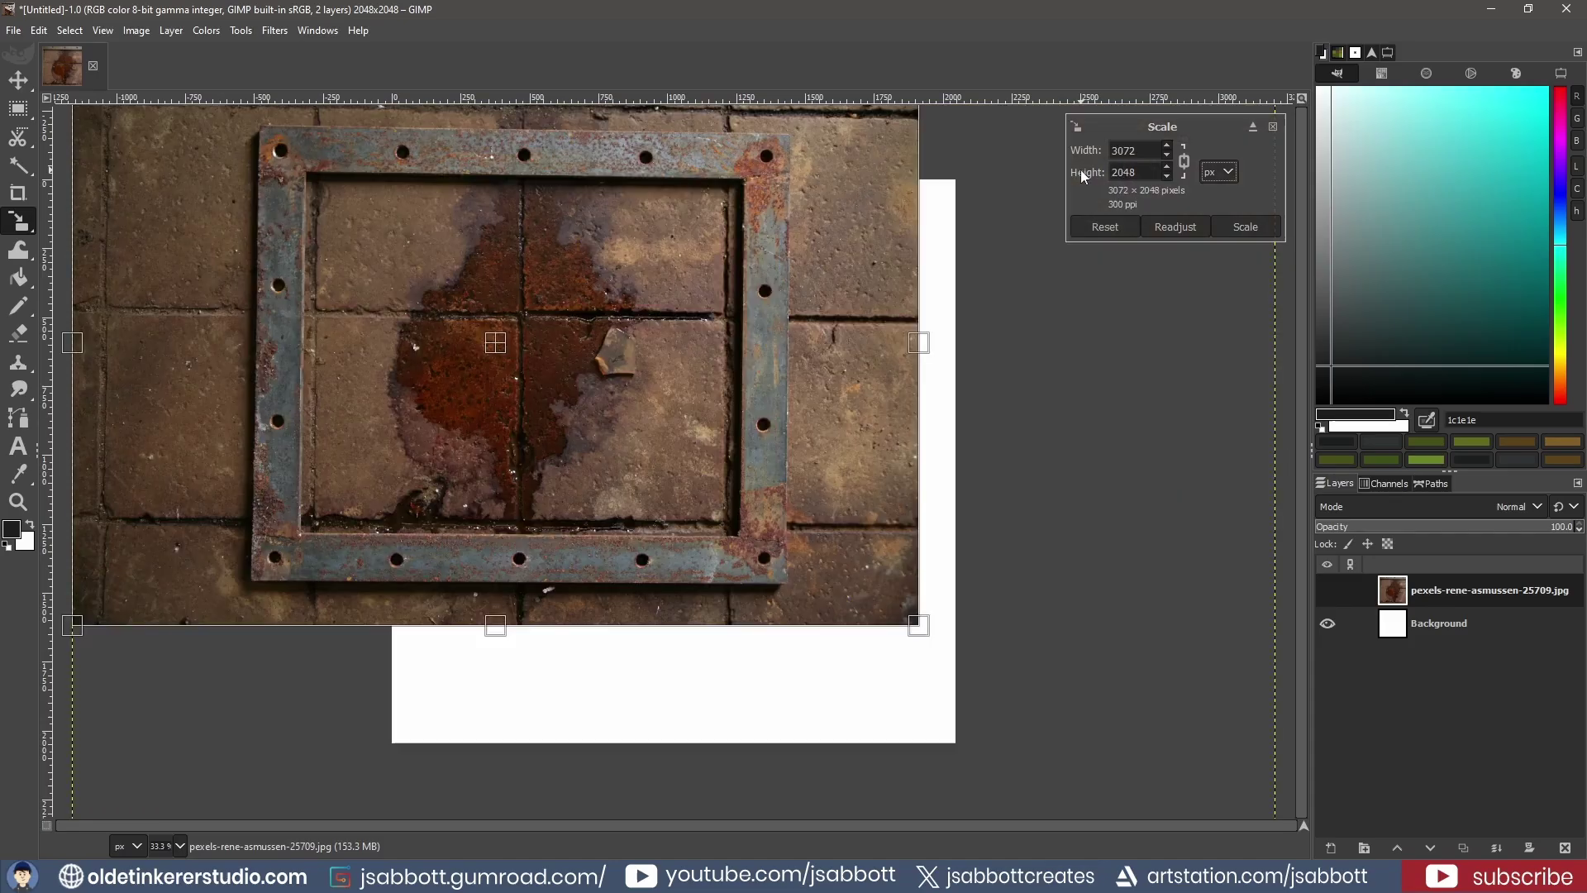
{"action": "left_click", "coordinate": [1246, 226]}
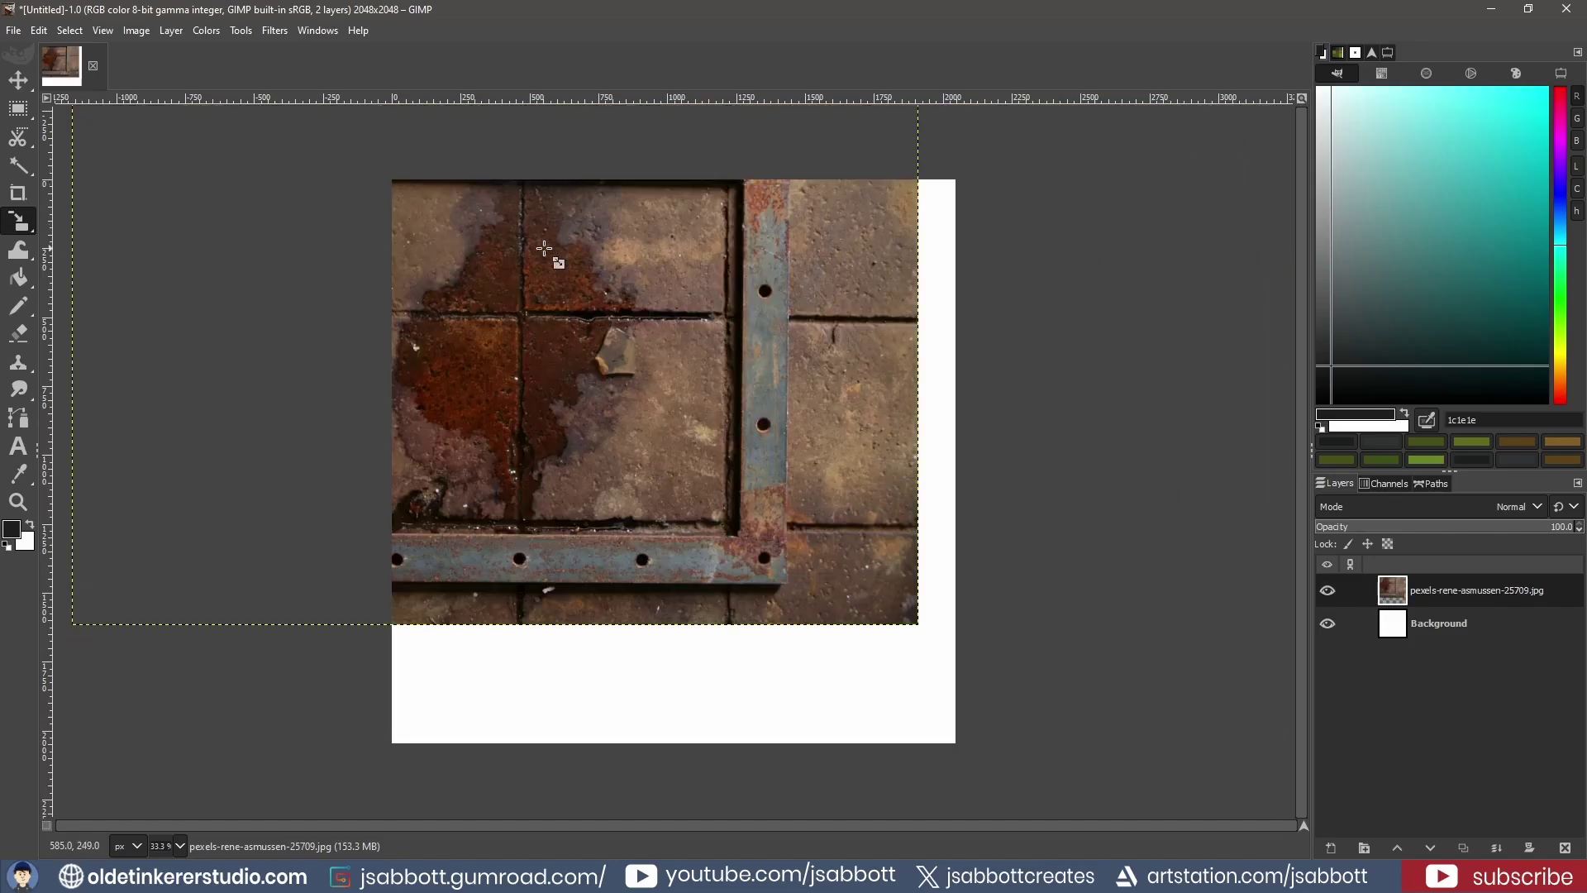
{"action": "left_click", "coordinate": [18, 80]}
{"action": "mouse_move", "coordinate": [555, 304]}
{"action": "left_mouse_down"}
{"action": "mouse_move", "coordinate": [656, 416]}
{"action": "mouse_move", "coordinate": [705, 414]}
{"action": "left_mouse_up"}
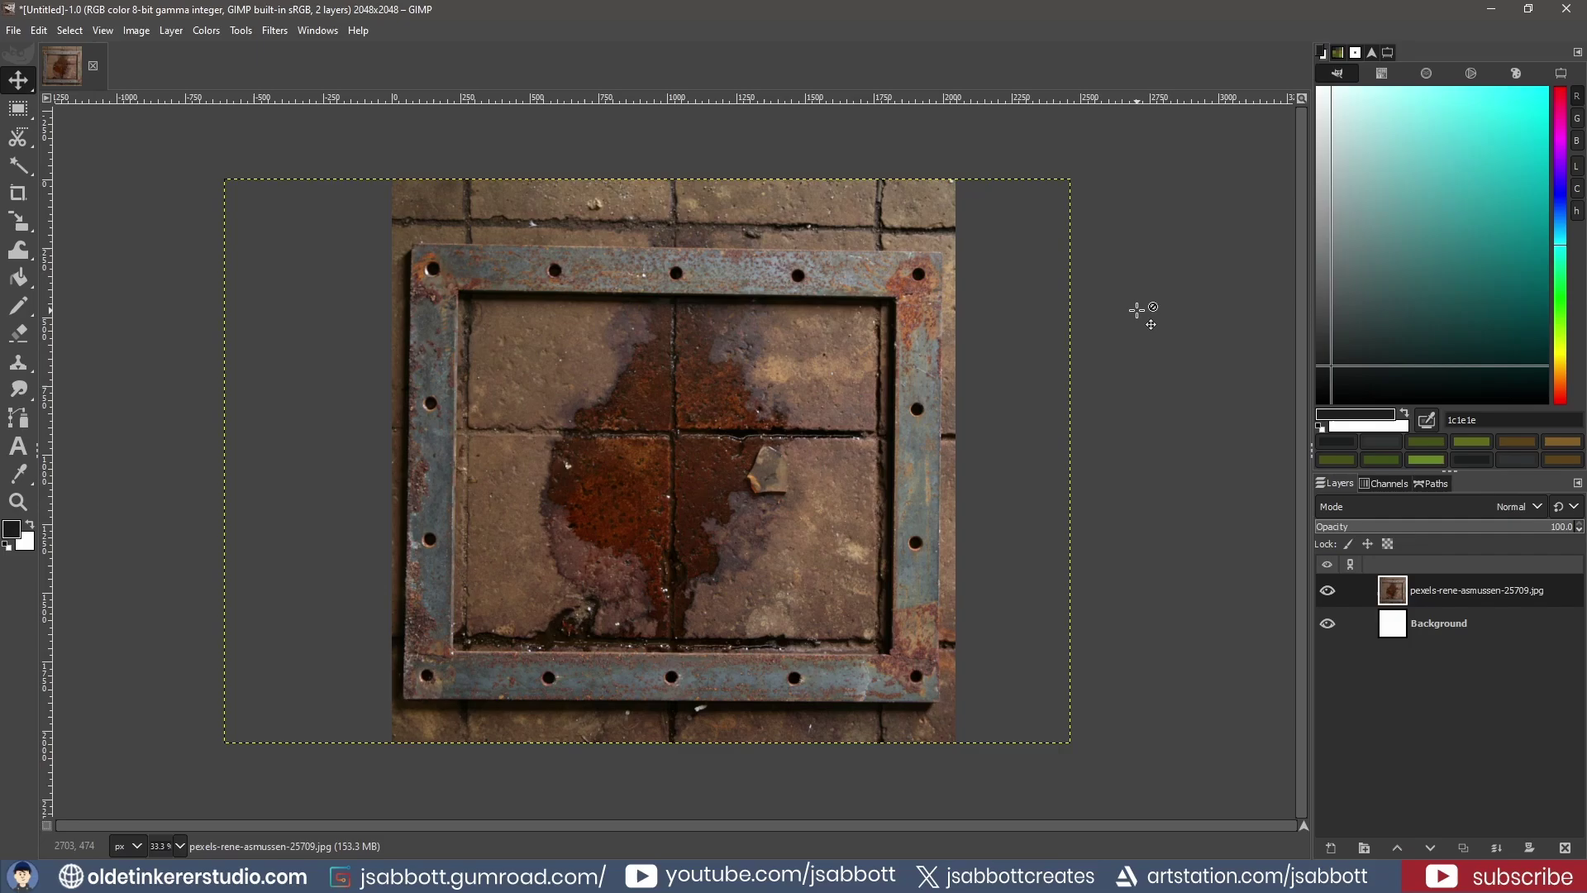
- Desaturate the photo layer using the Value (HSV) mode
{"action": "left_click", "coordinate": [207, 29]}
{"action": "mouse_move", "coordinate": [234, 391]}
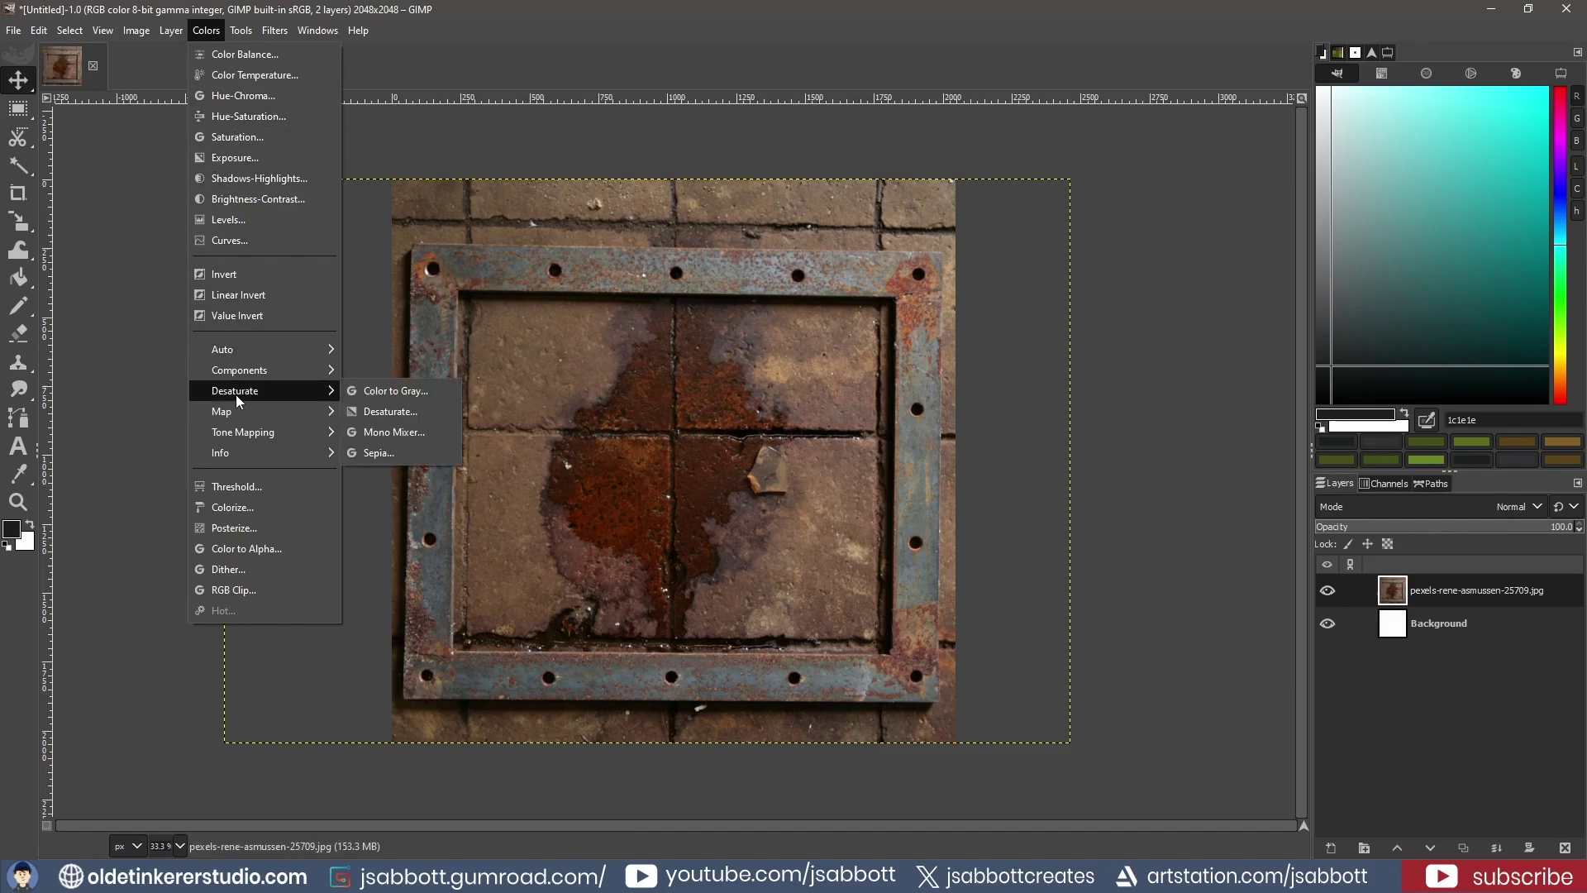
{"action": "left_click", "coordinate": [396, 413]}
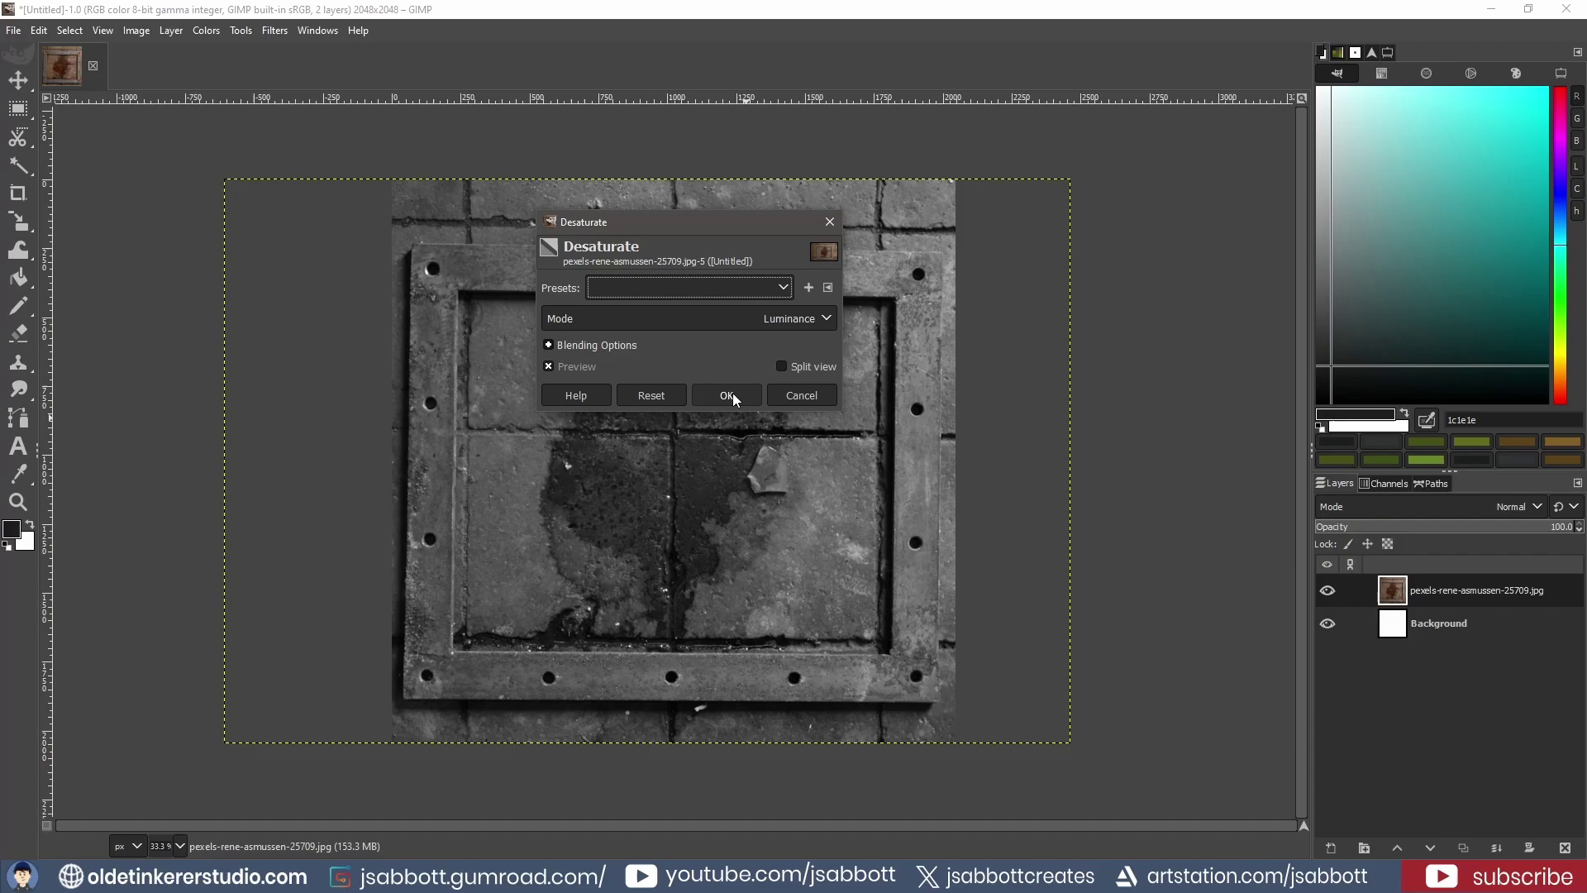
{"action": "left_click", "coordinate": [724, 315]}
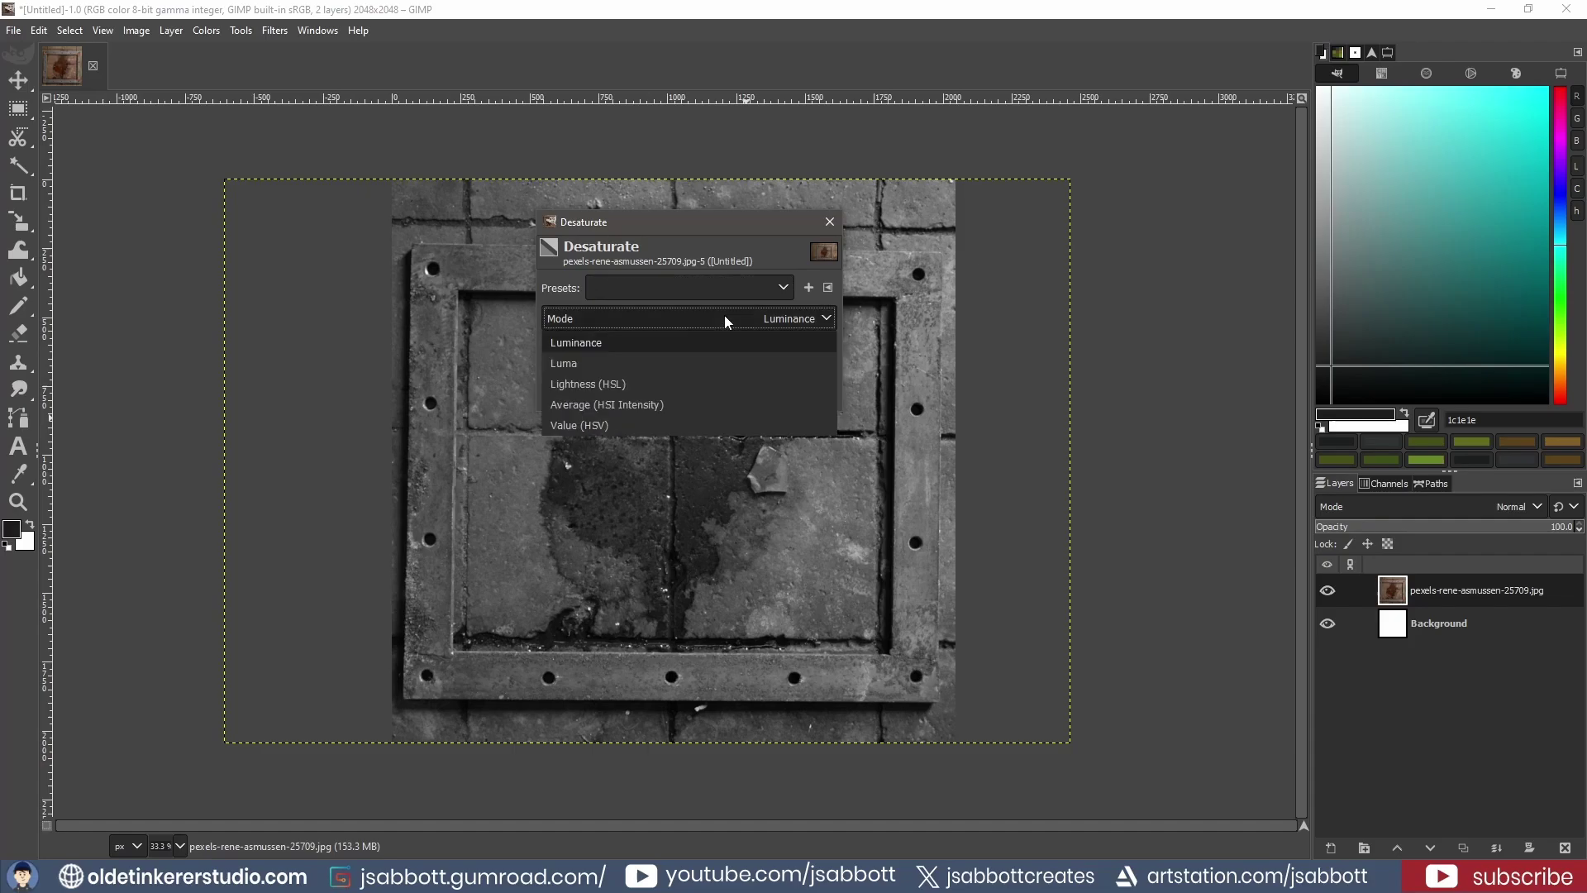
{"action": "left_click", "coordinate": [682, 423]}
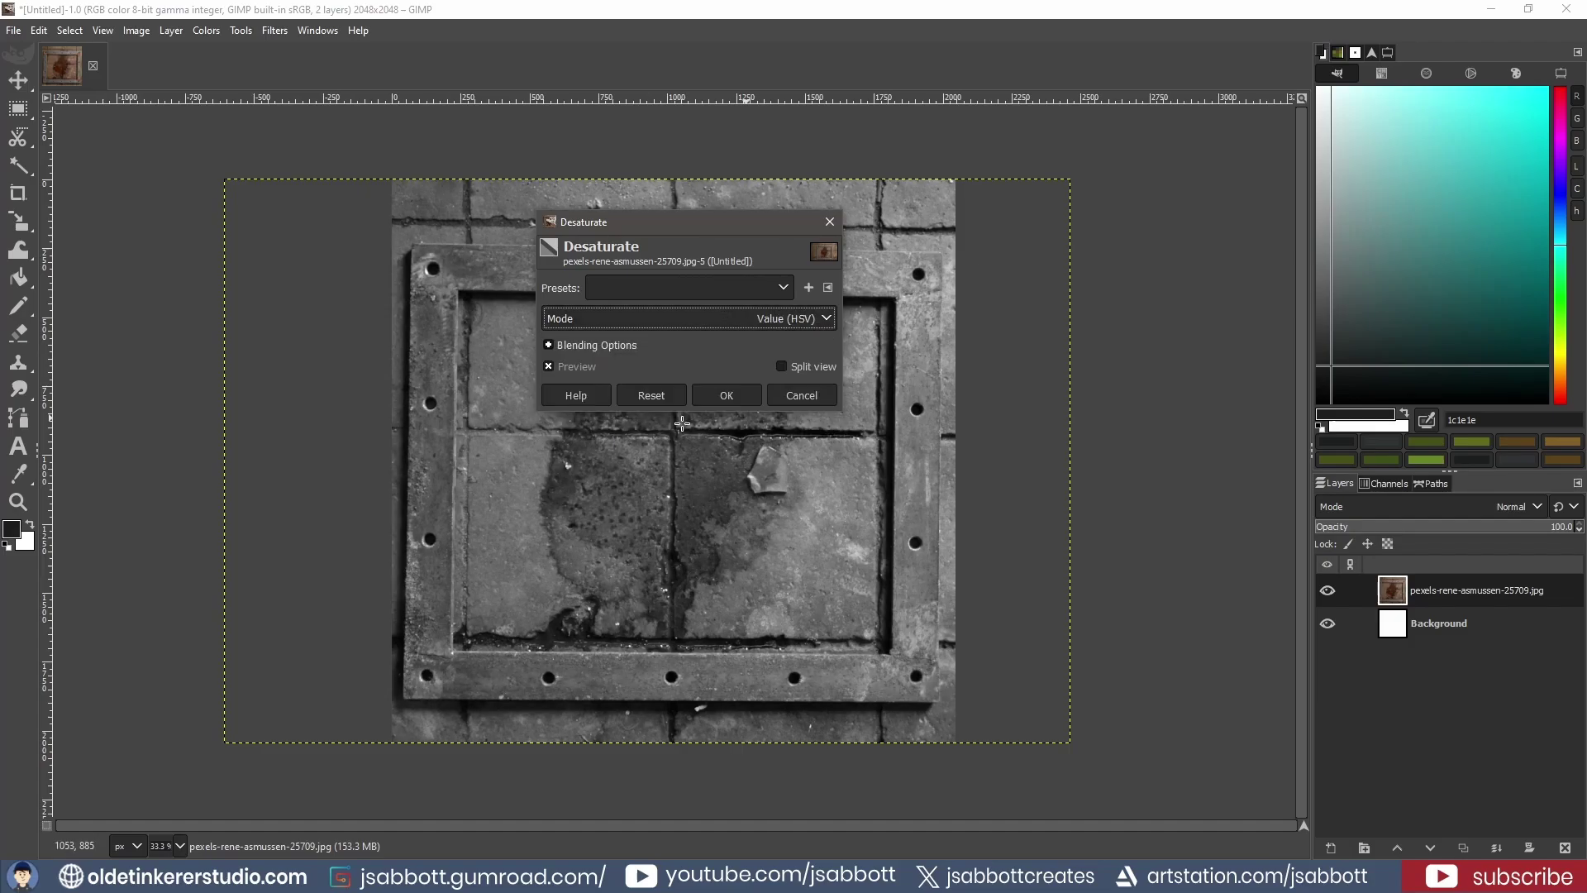
{"action": "left_click", "coordinate": [727, 396]}
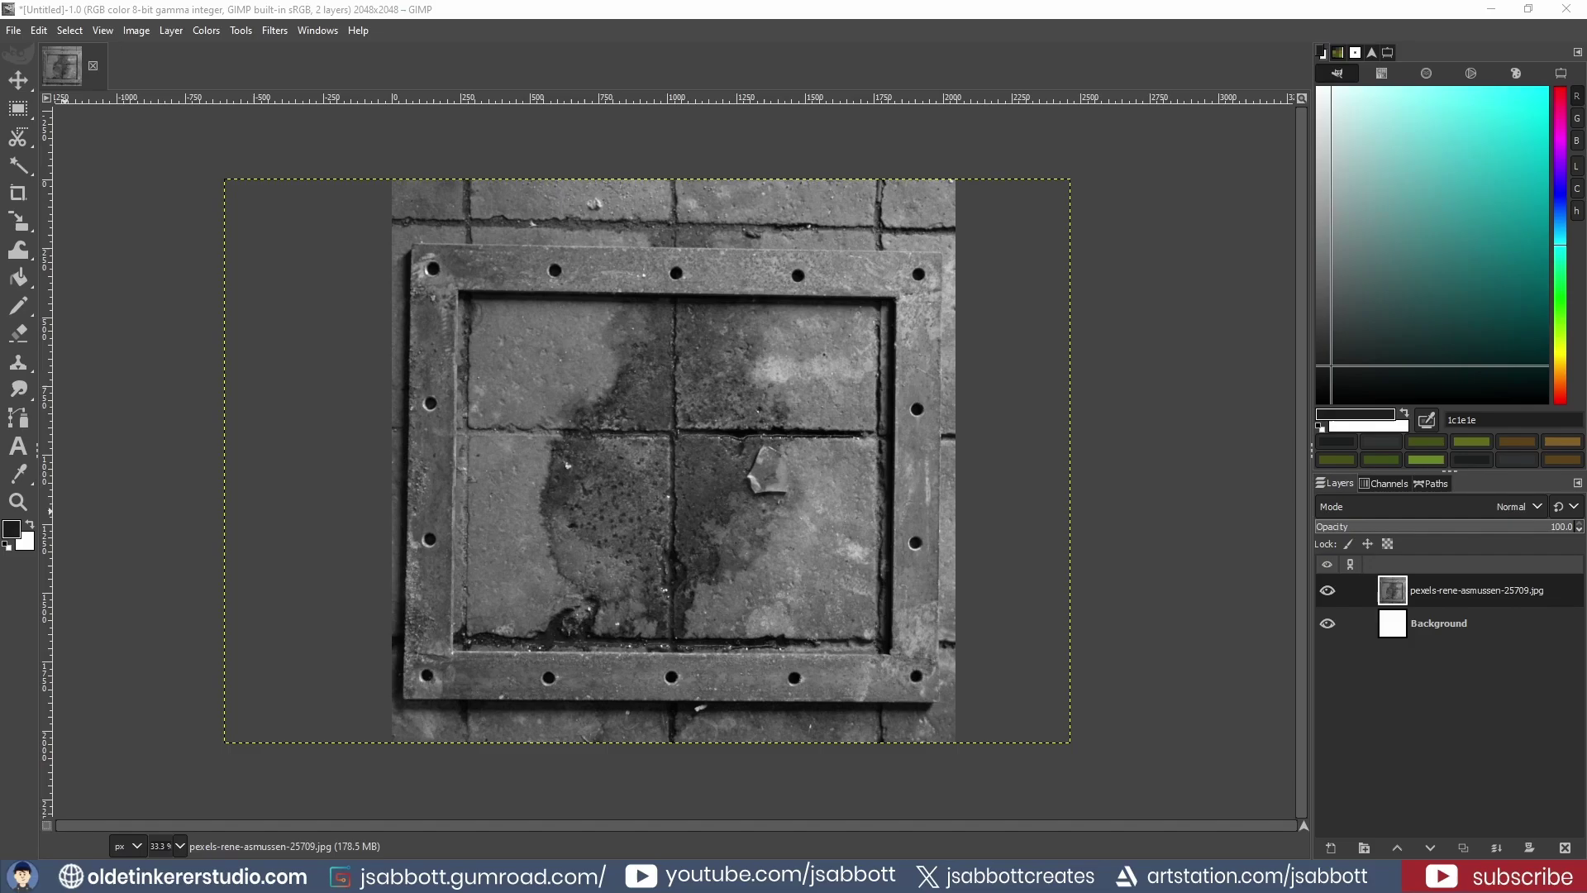
- Apply Levels with the white input point lowered to 201 and the black point raised
{"action": "left_click", "coordinate": [204, 31]}
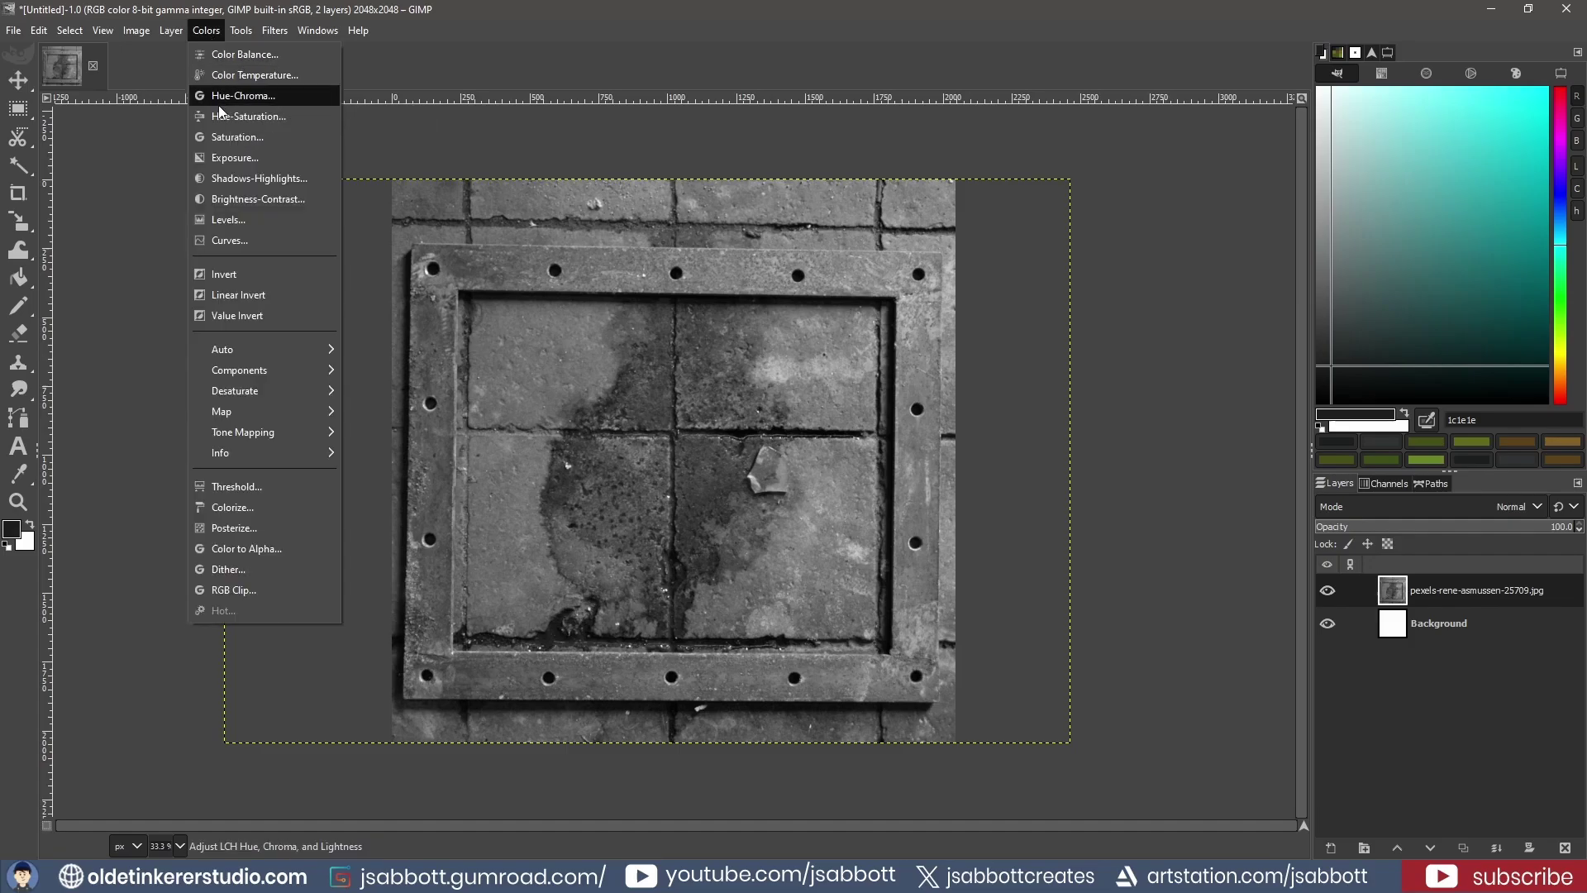
{"action": "left_click", "coordinate": [241, 220]}
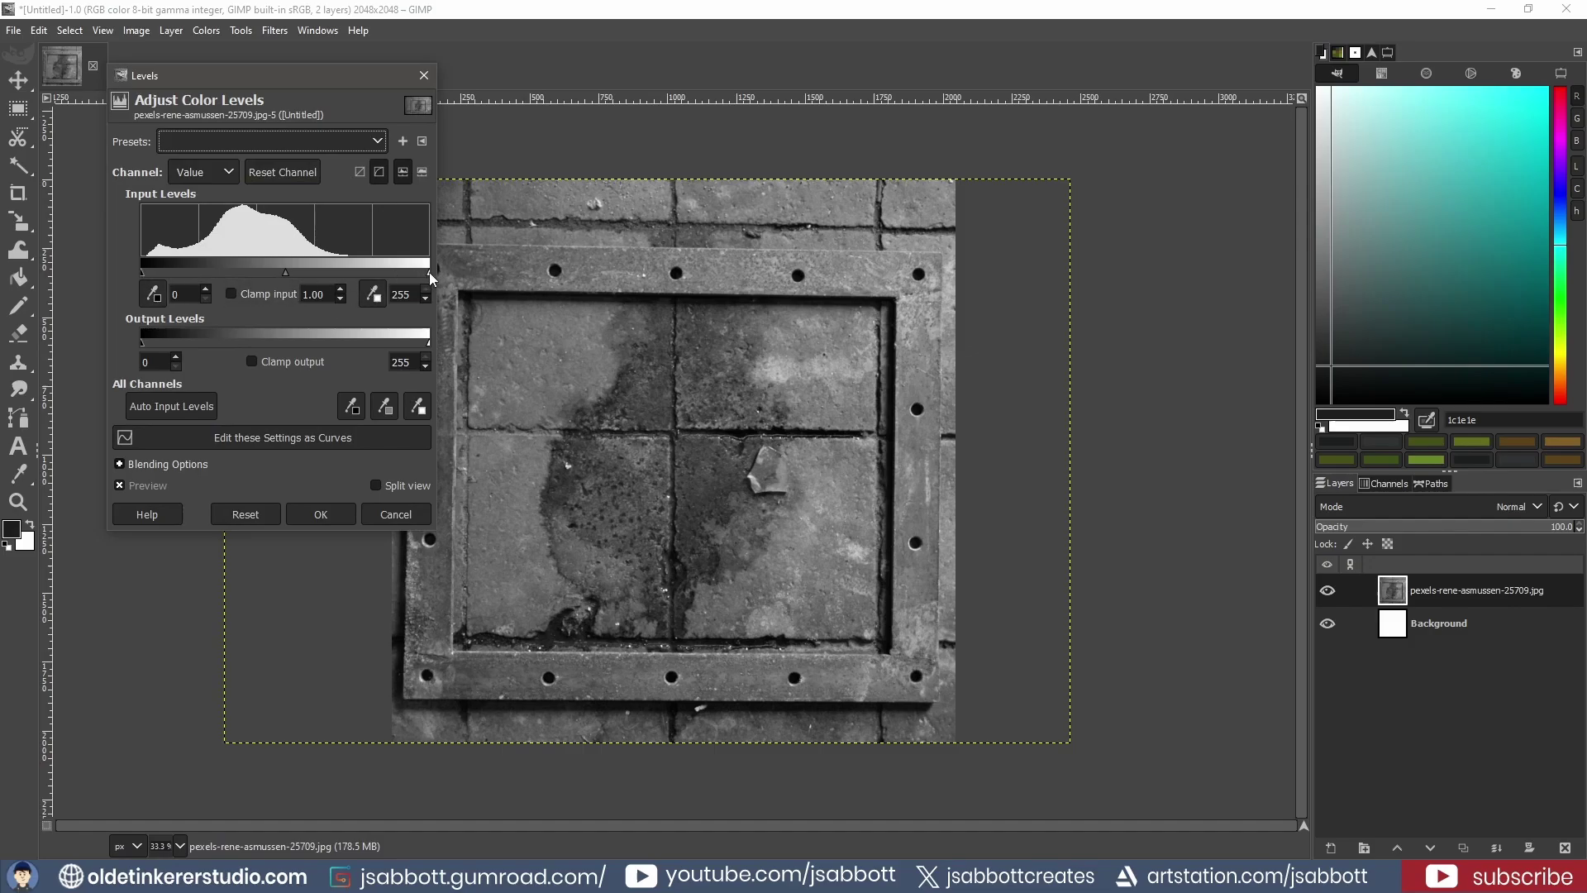
{"action": "left_click_drag", "start_coordinate": [427, 272], "coordinate": [368, 272]}
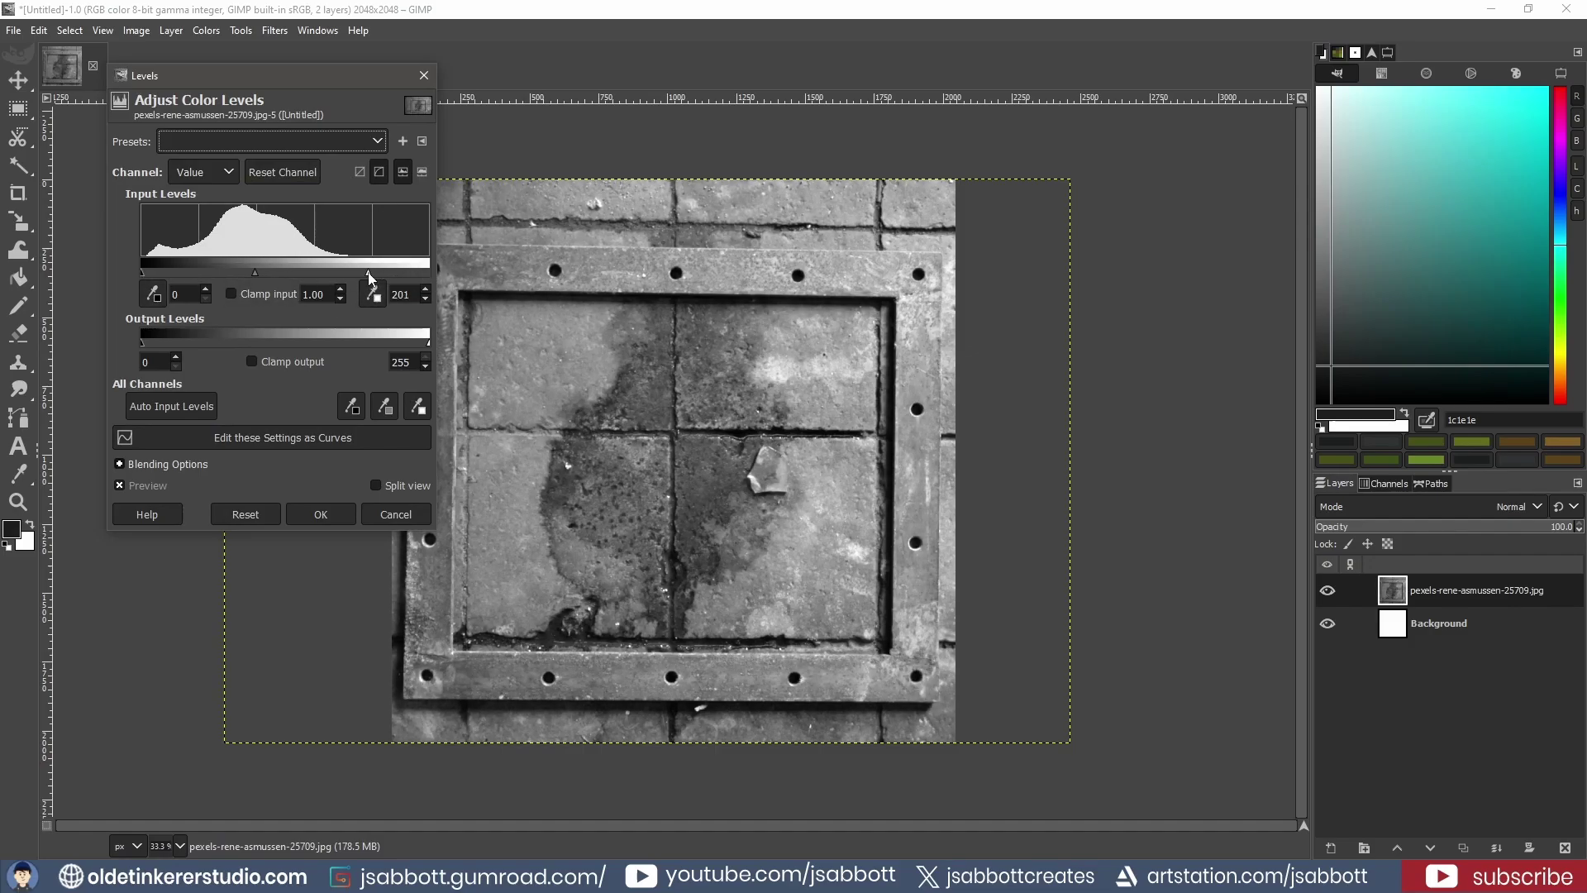
{"action": "left_click_drag", "start_coordinate": [143, 272], "coordinate": [180, 271]}
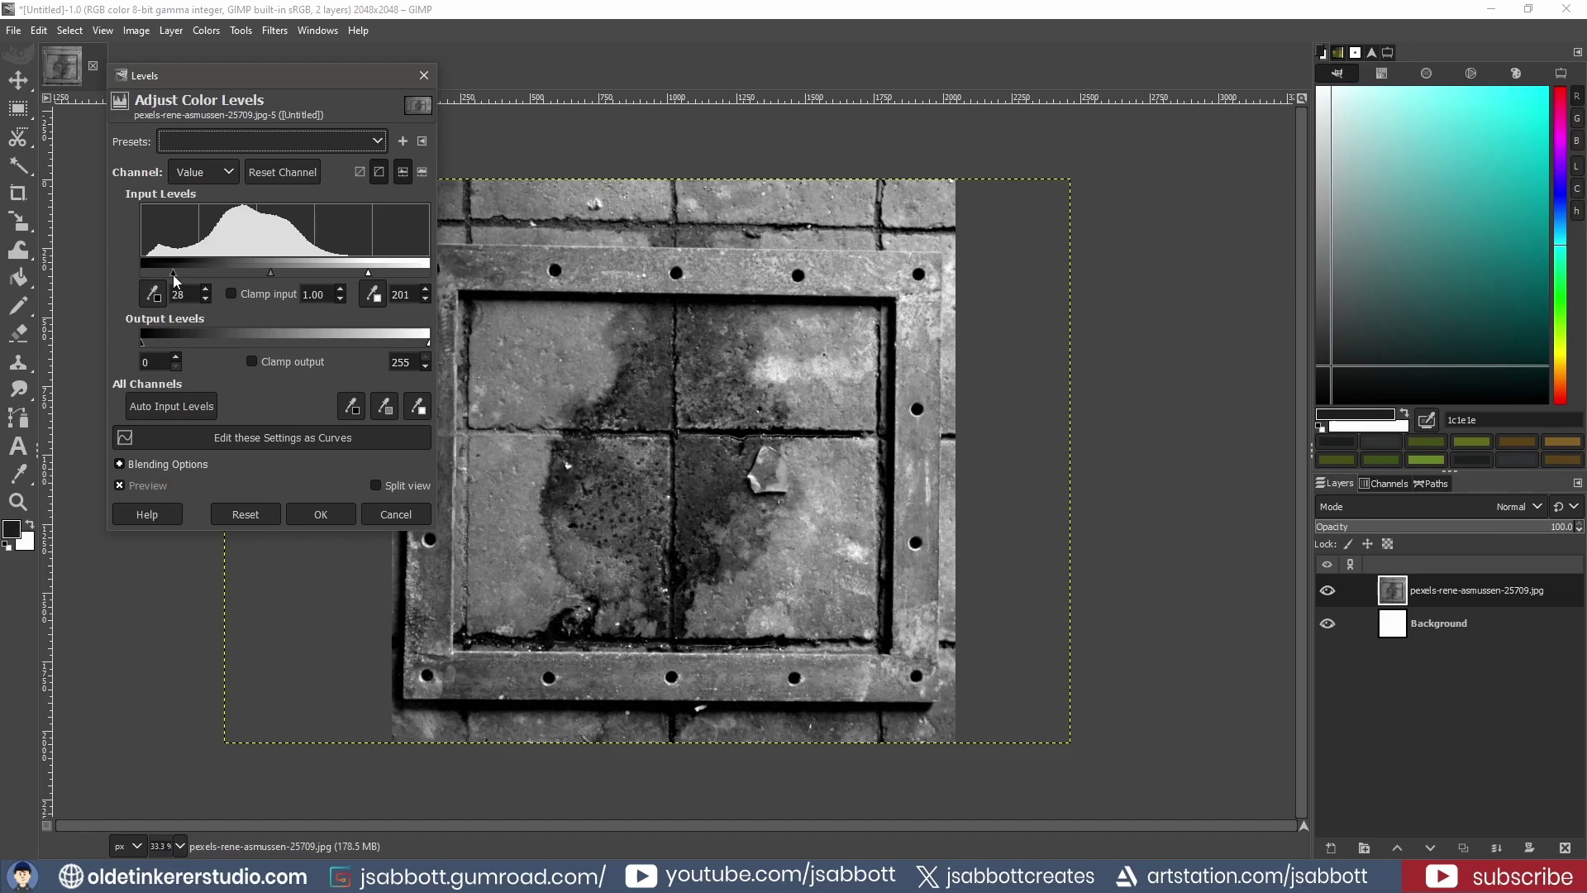
{"action": "left_click", "coordinate": [319, 514]}
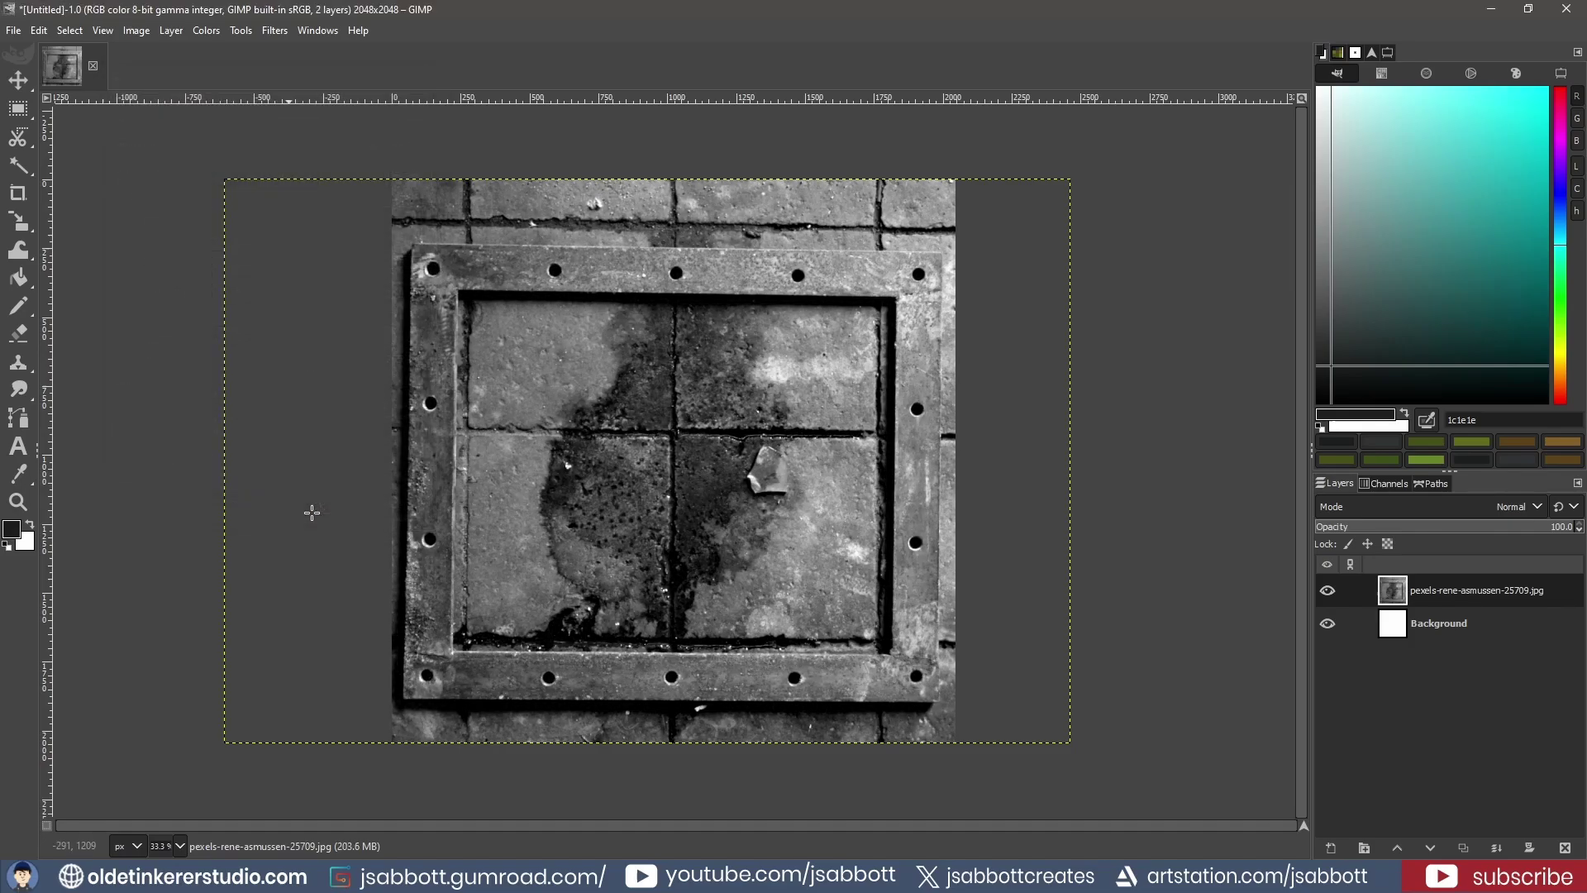
- Open GIMP's File menu
{"action": "left_click", "coordinate": [13, 32]}
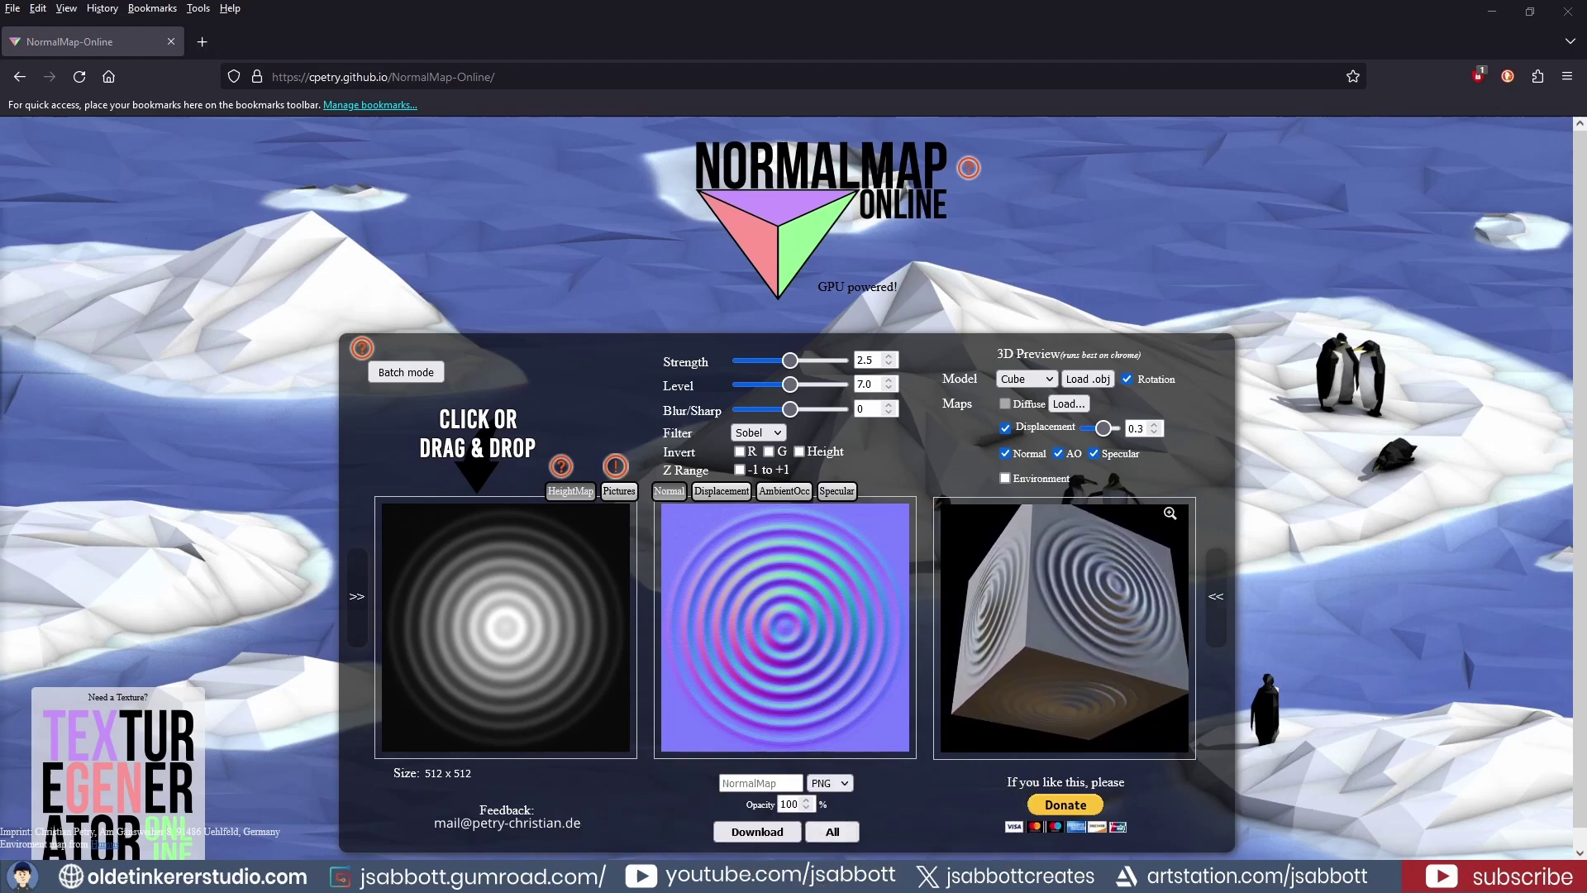
- Load the greyscale plate as the height map, preview it on a plane, and set strength to 1.5
{"action": "left_click_drag", "start_coordinate": [287, 501], "coordinate": [508, 646]}
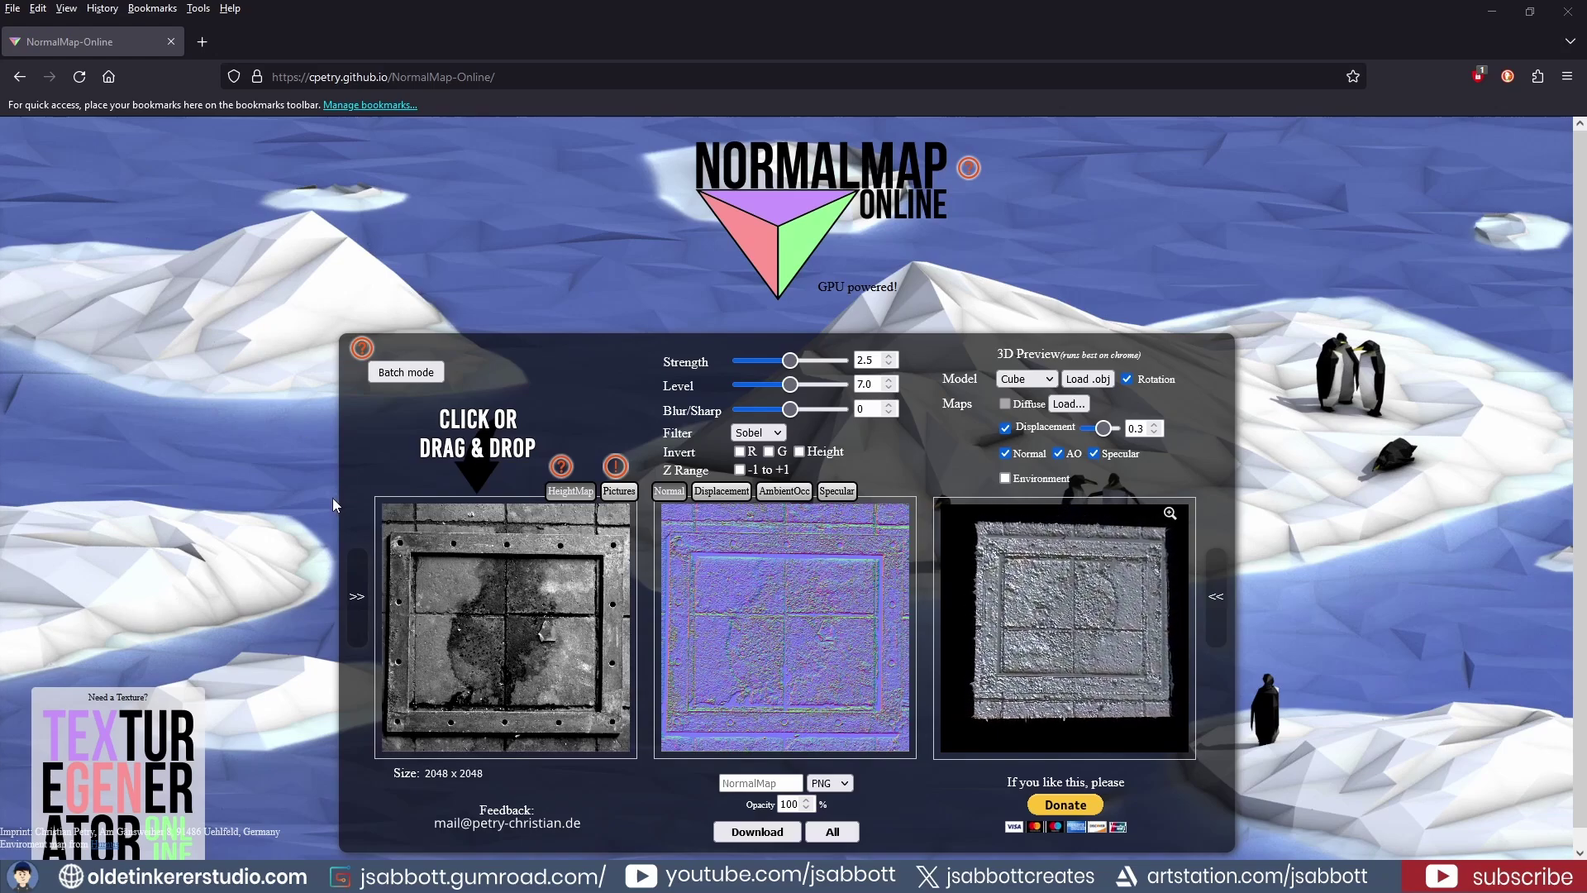
{"action": "scroll", "coordinate": [310, 502], "scroll_direction": "down", "scroll_amount": 1}
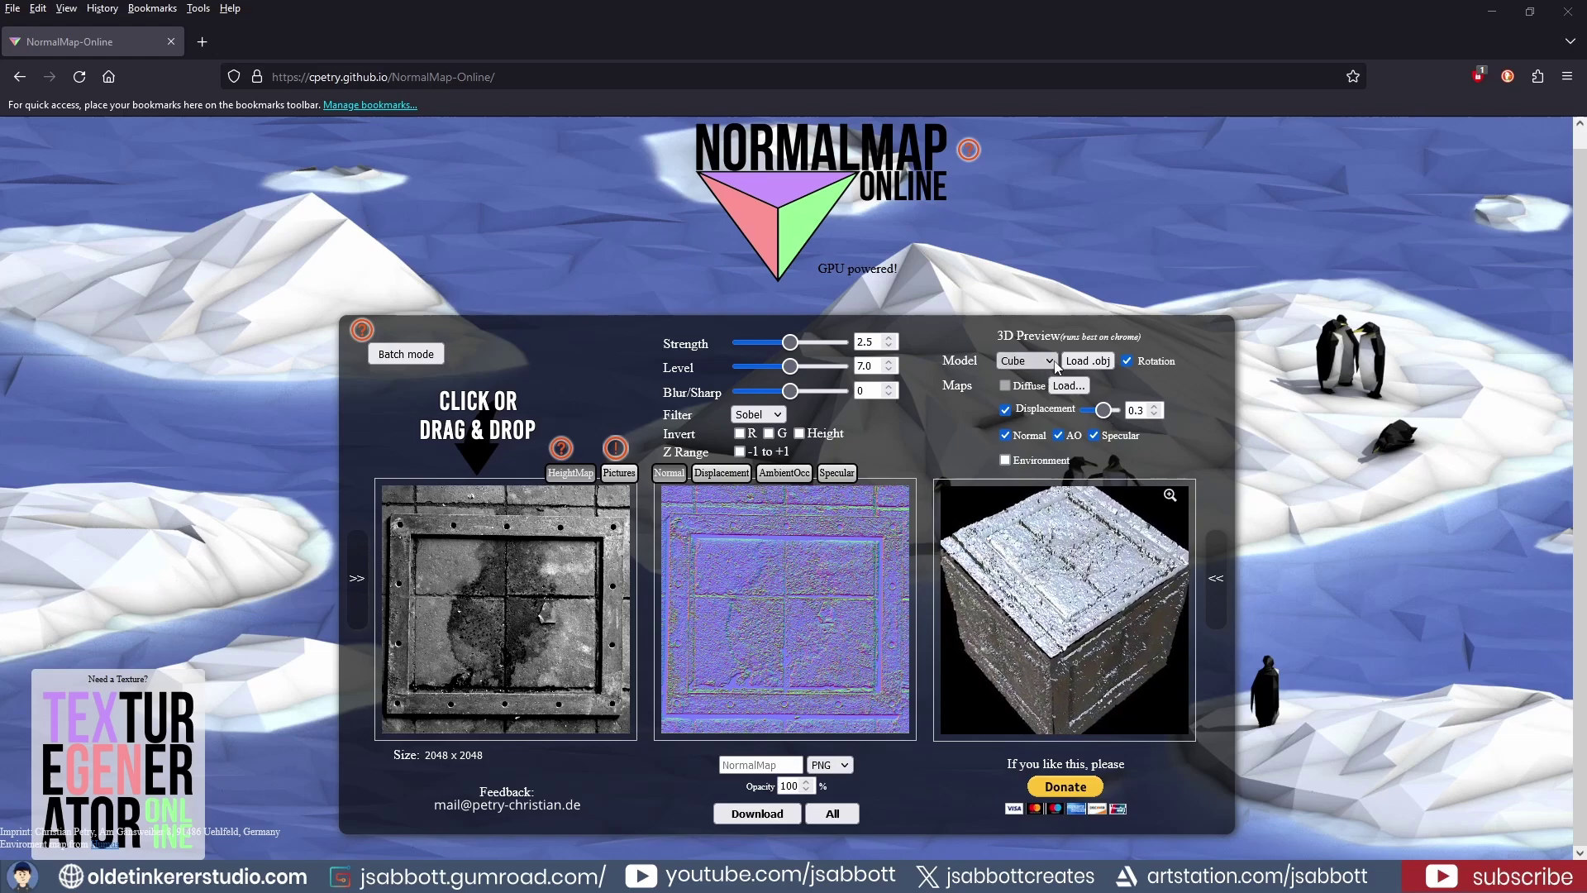
{"action": "left_click", "coordinate": [1047, 361]}
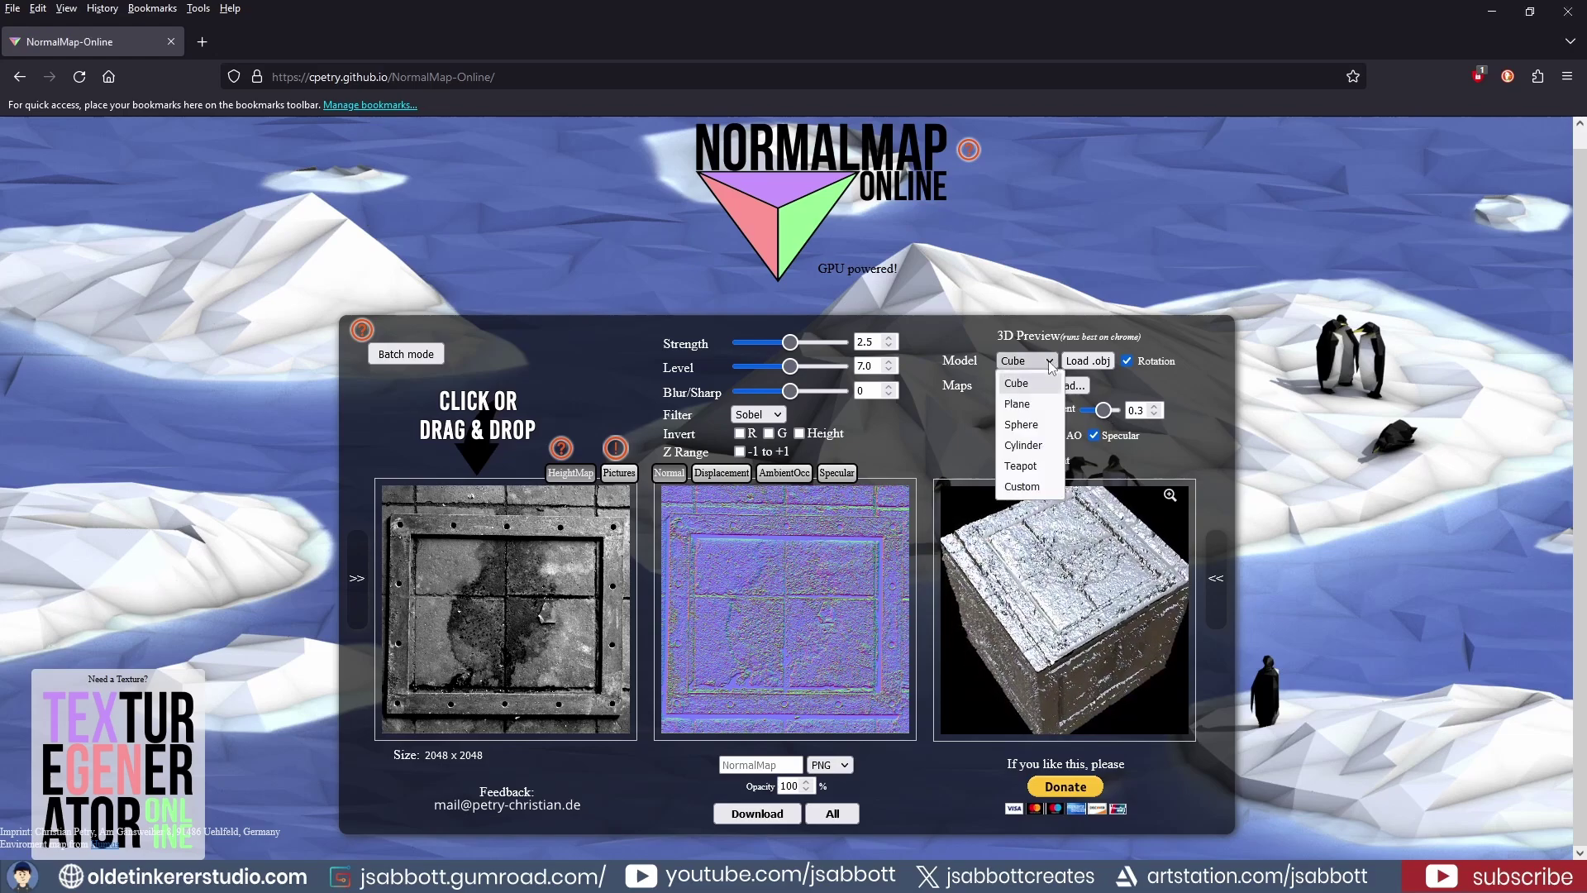
{"action": "left_click", "coordinate": [1018, 404]}
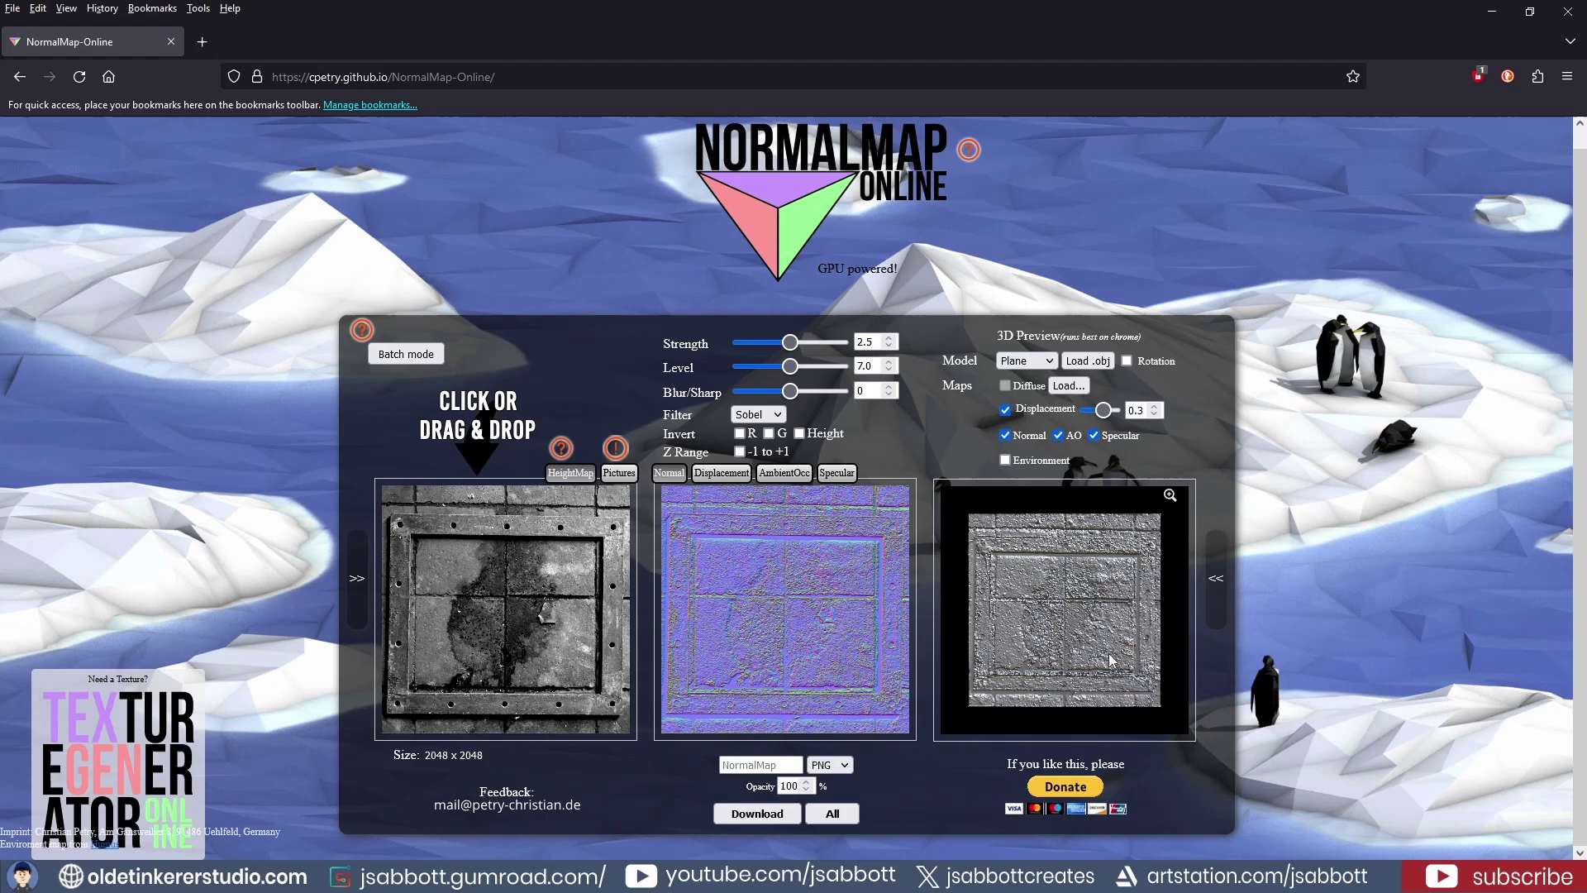
{"action": "left_click_drag", "start_coordinate": [880, 341], "coordinate": [853, 341]}
{"action": "type", "text": "1.5"}
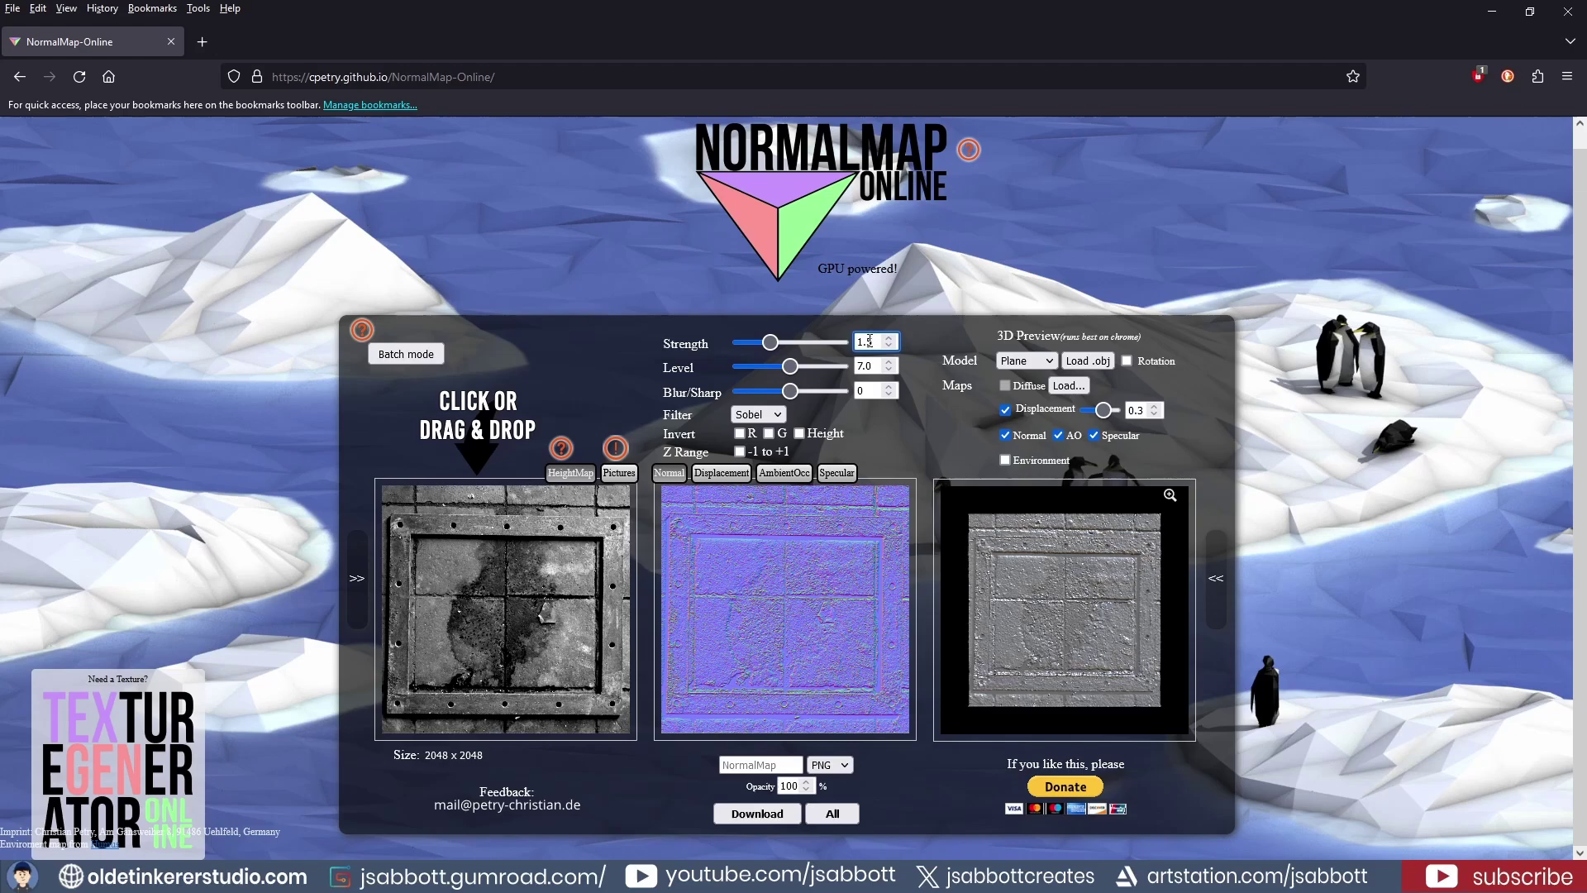
- Disable displacement, specular and AO in the preview, and name the file wall-plate
{"action": "left_click_drag", "start_coordinate": [1102, 409], "coordinate": [1078, 417]}
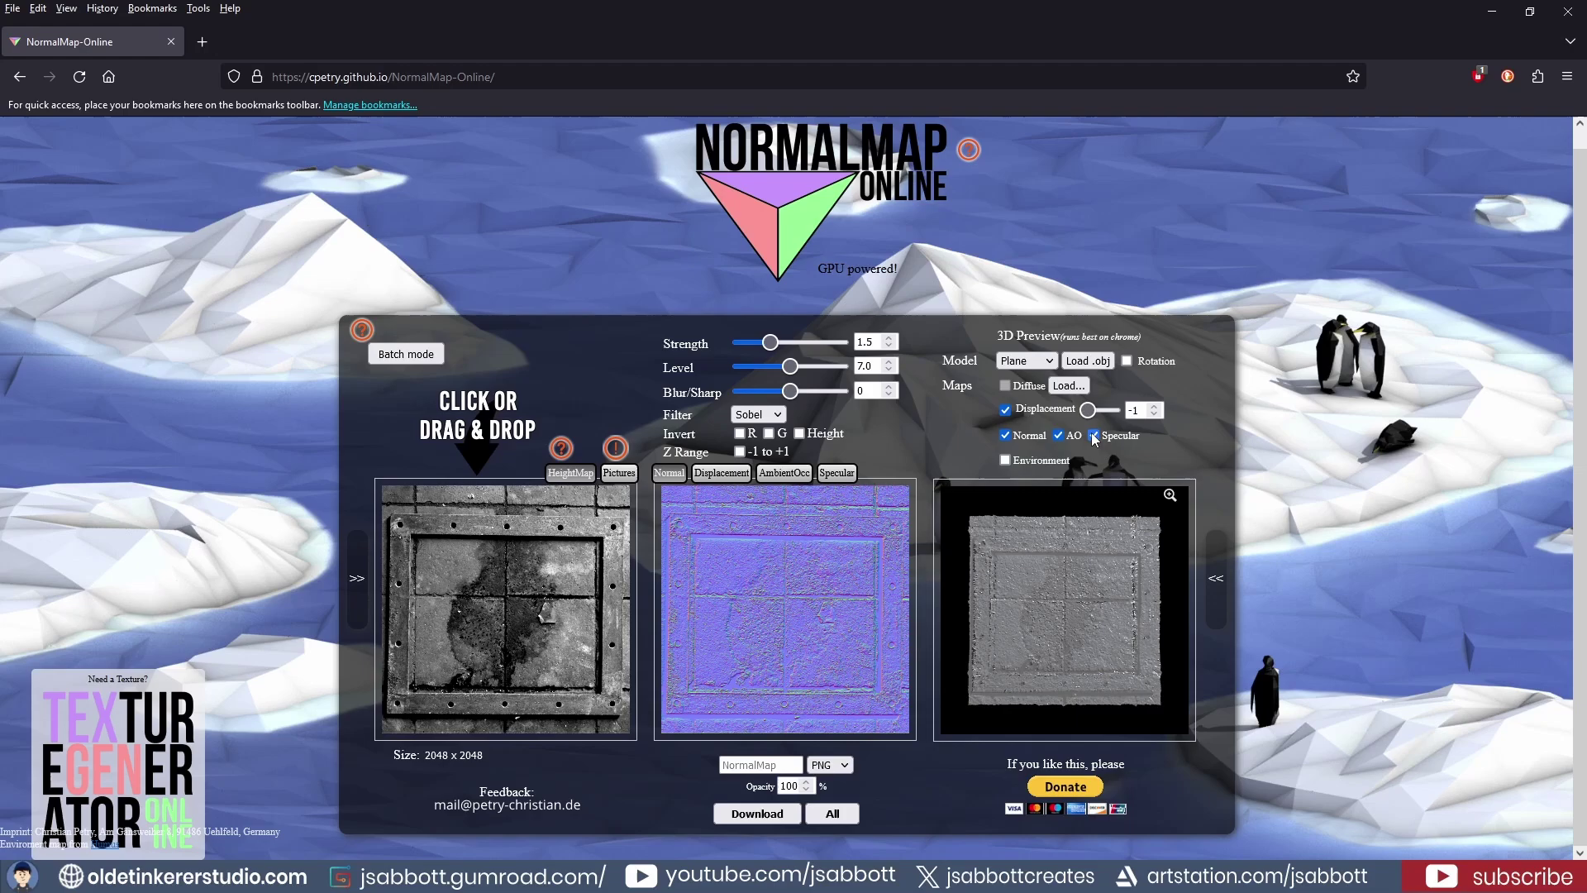
{"action": "left_click", "coordinate": [1093, 434]}
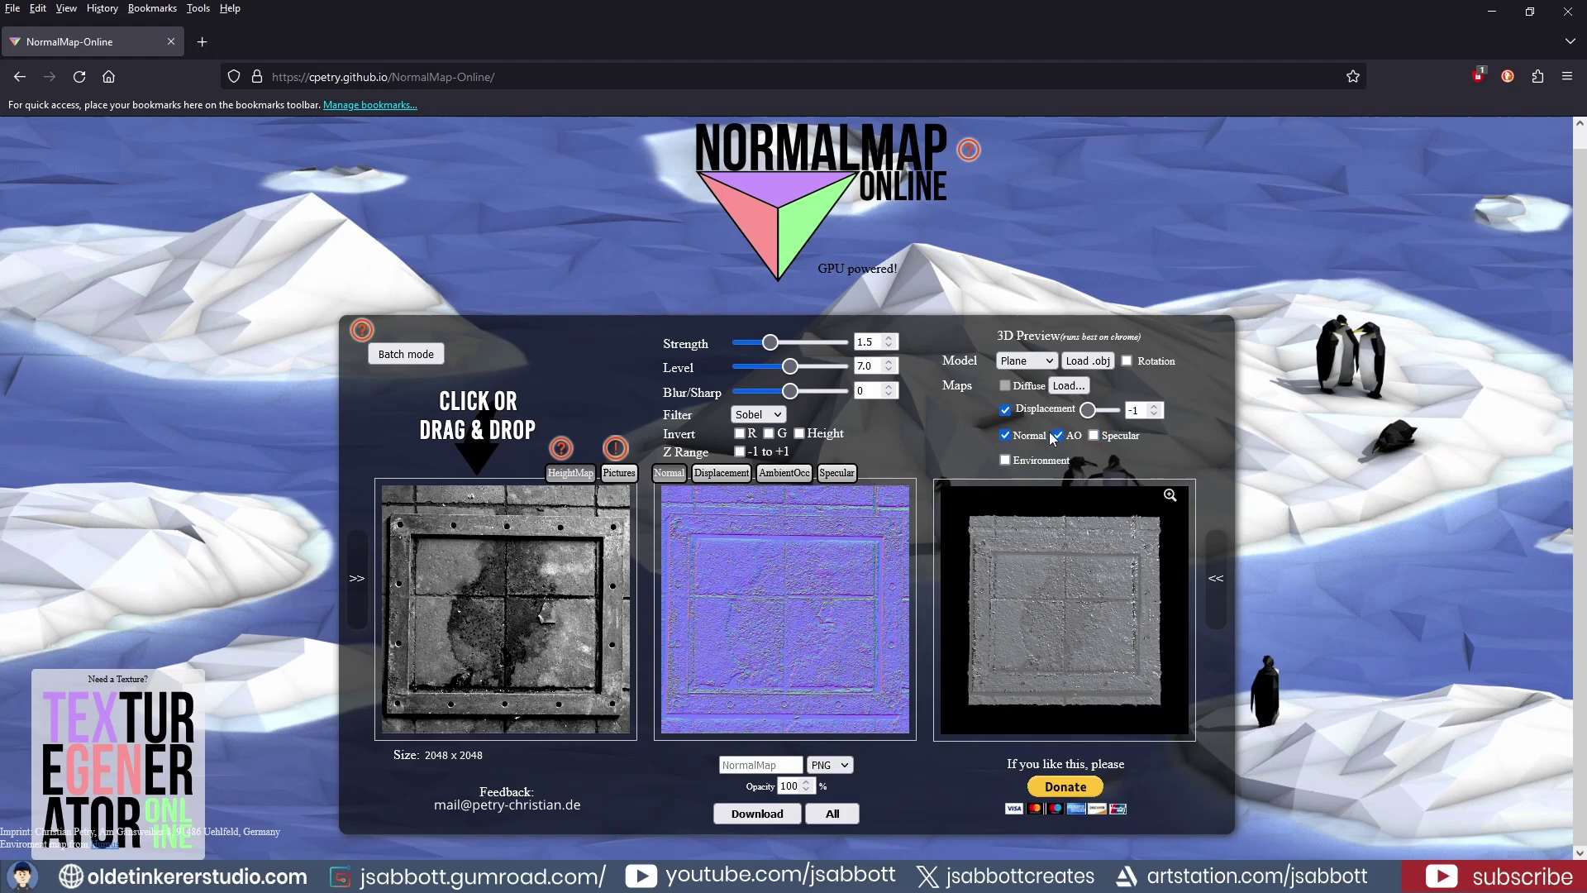
{"action": "left_click", "coordinate": [1006, 411]}
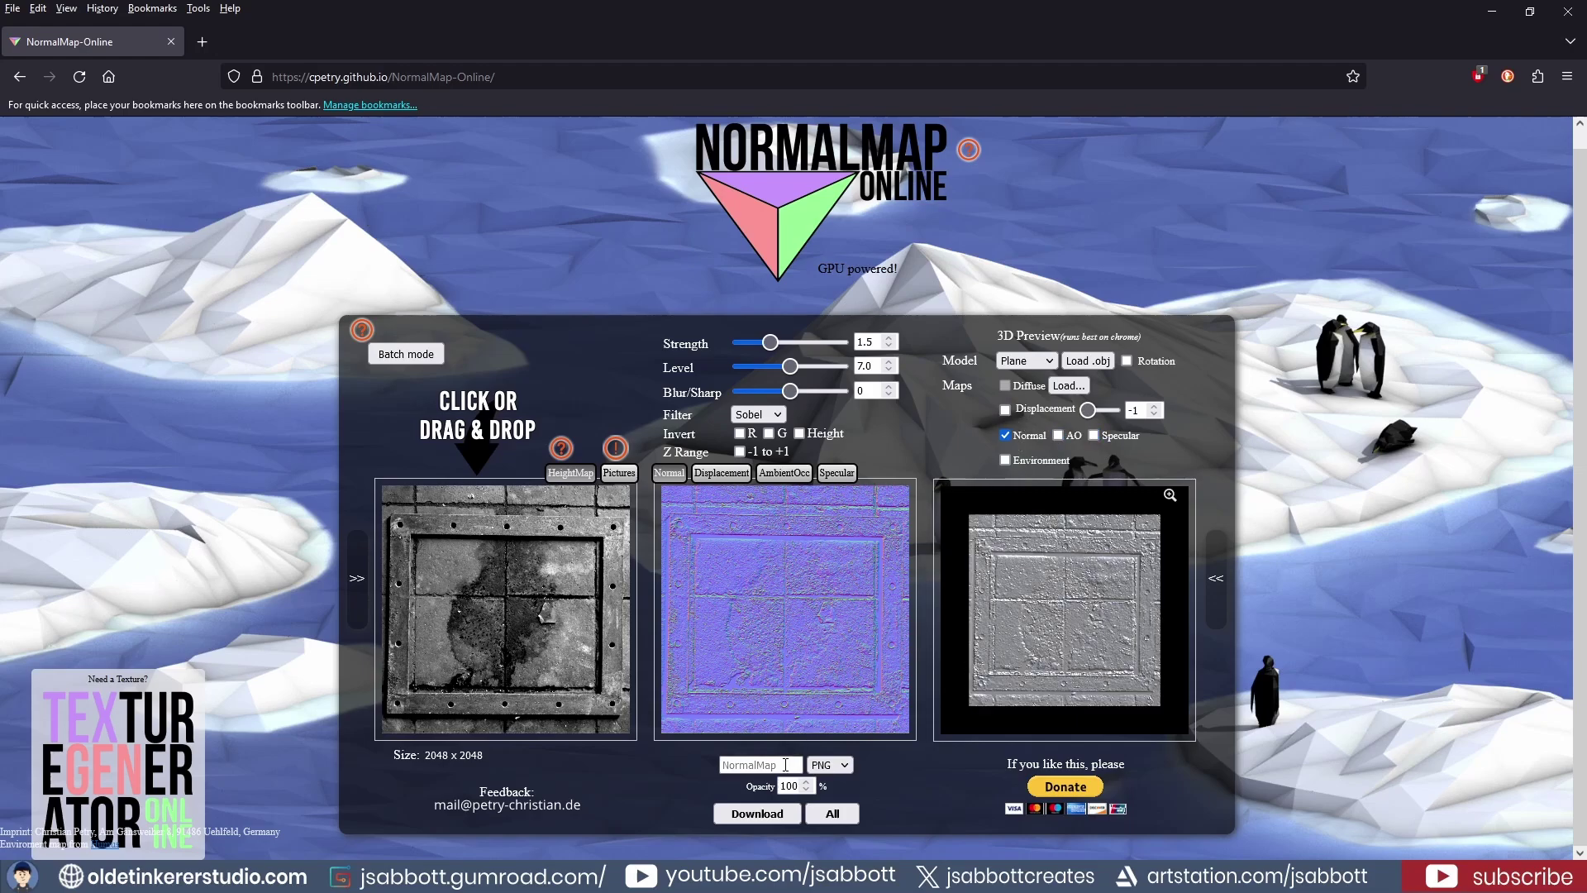
{"action": "left_click", "coordinate": [789, 766]}
{"action": "type", "text": "wall-"}
{"action": "type", "text": "plate"}
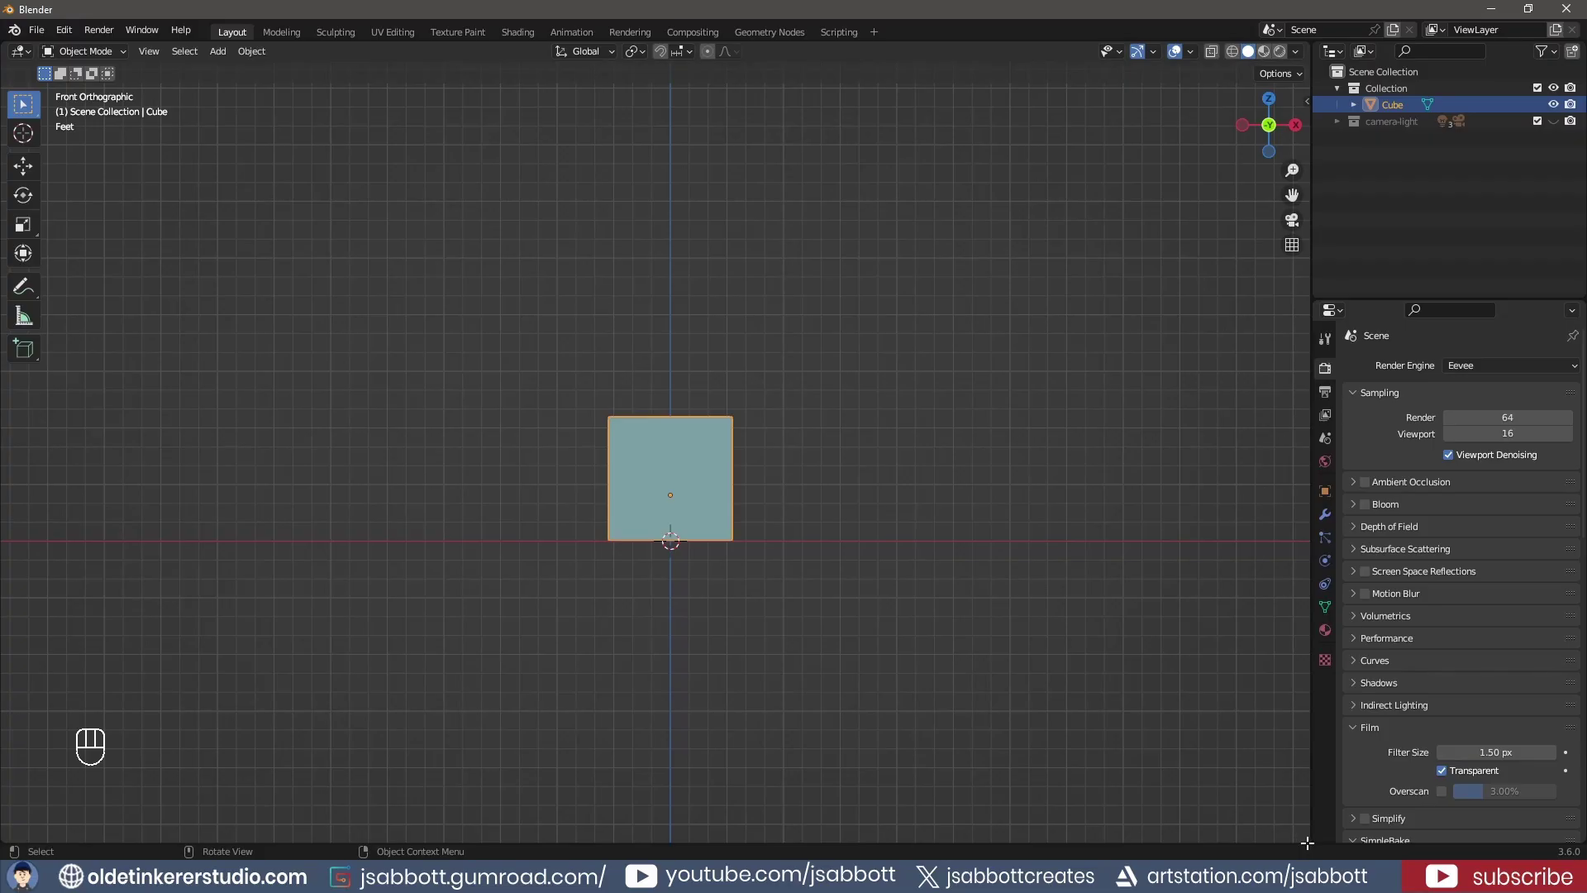
- Split the viewport with a Shader Editor below and delete the default cube
{"action": "left_click_drag", "start_coordinate": [1303, 840], "coordinate": [1283, 460]}
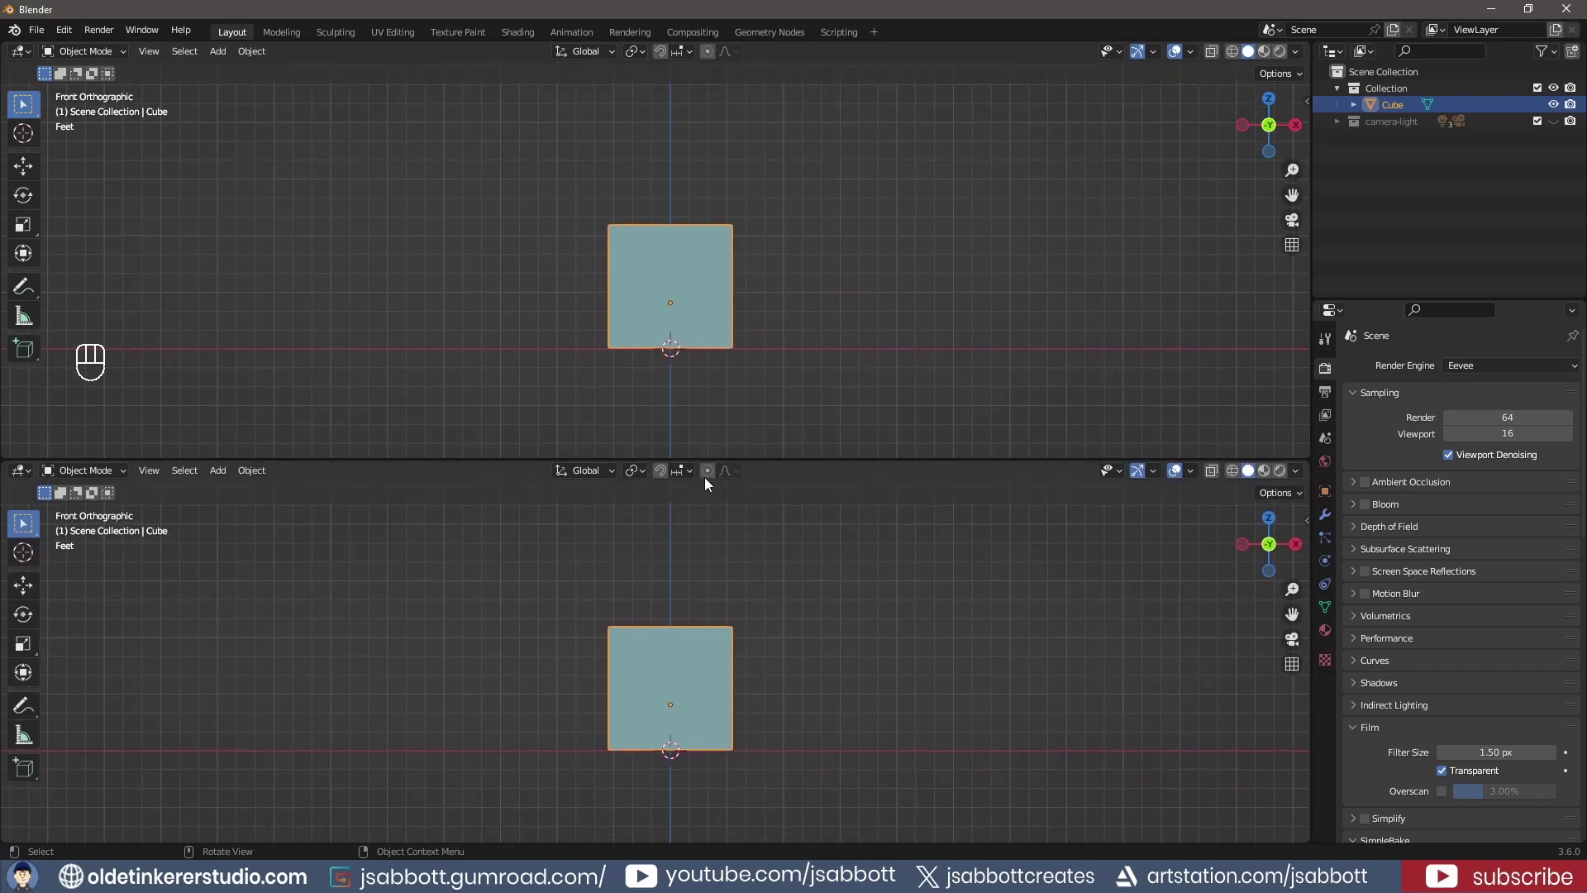
{"action": "left_click", "coordinate": [22, 471]}
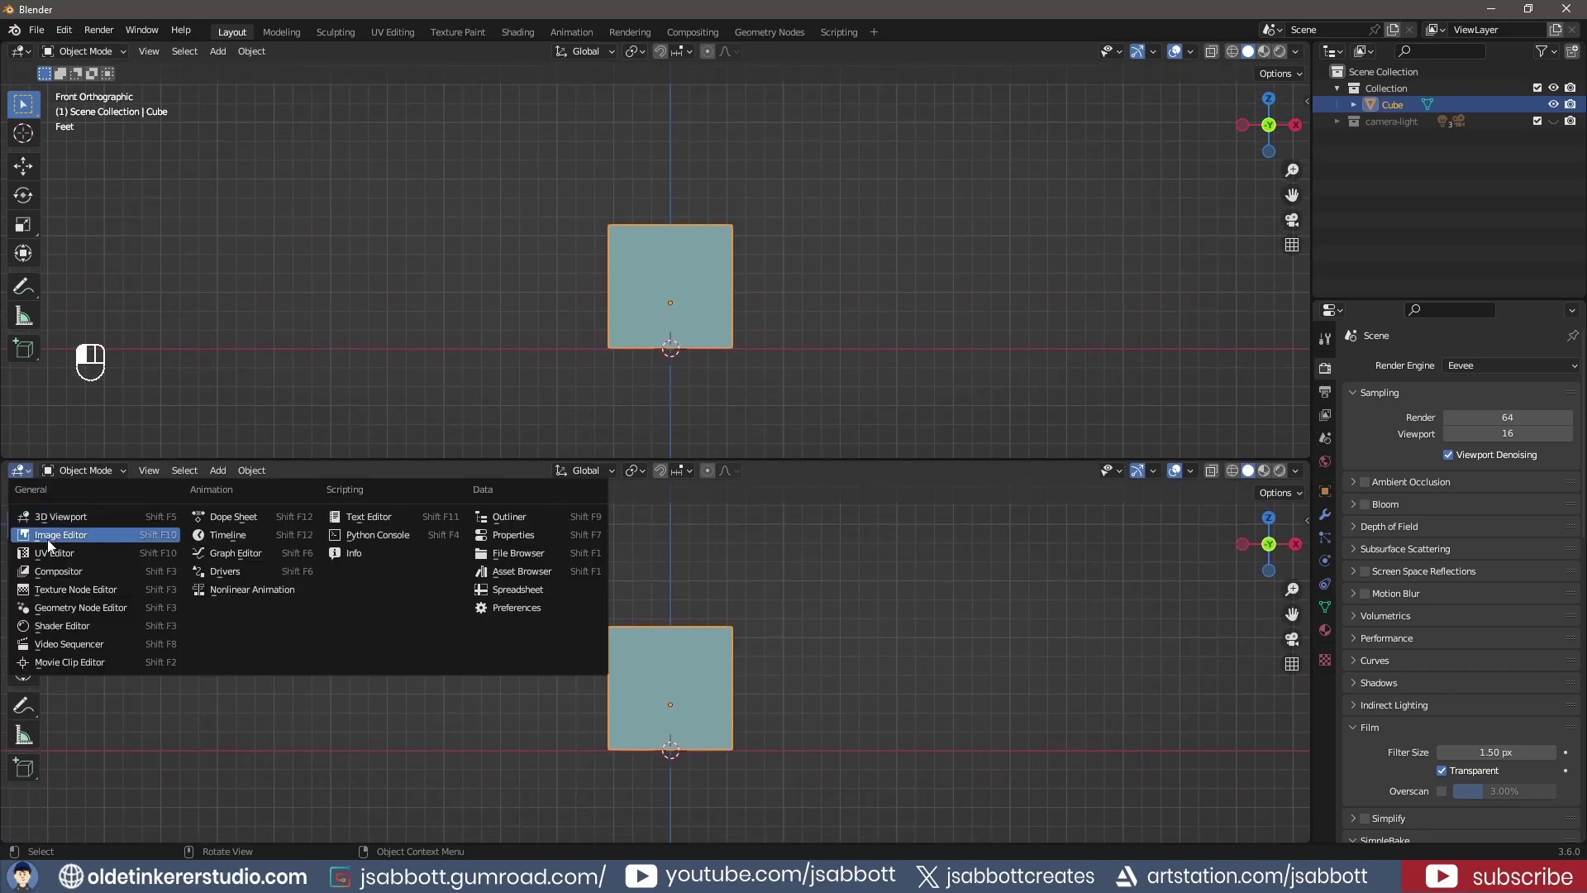
{"action": "left_click", "coordinate": [62, 625]}
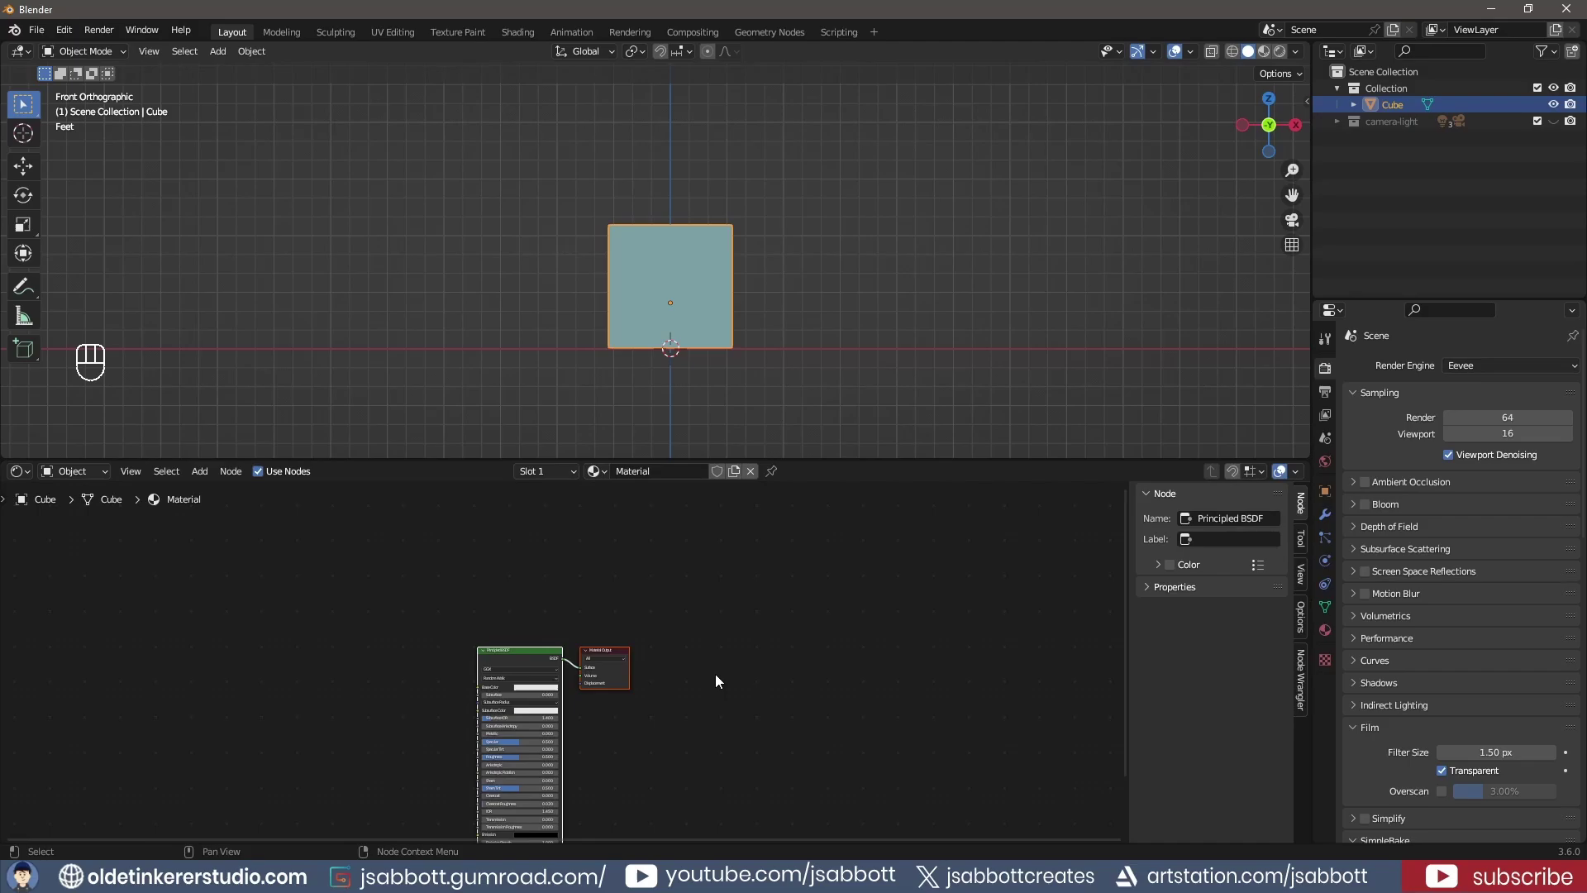
{"action": "key", "text": "n"}
{"action": "middle_click_drag", "start_coordinate": [769, 730], "coordinate": [969, 622]}
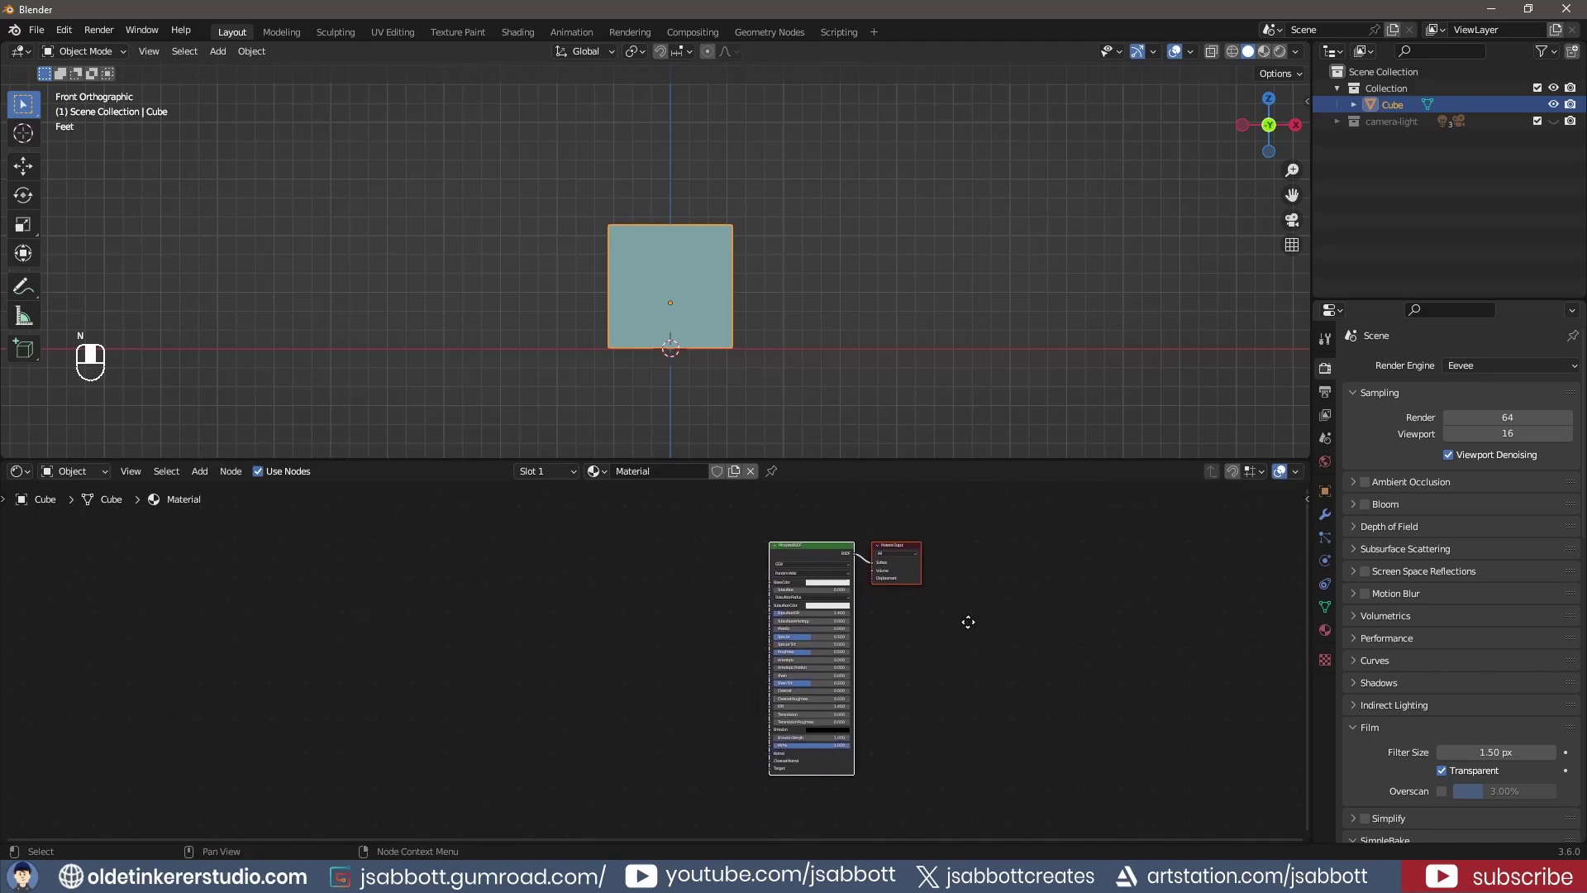
{"action": "key", "text": "Delete"}
{"action": "key", "text": "shift+a"}
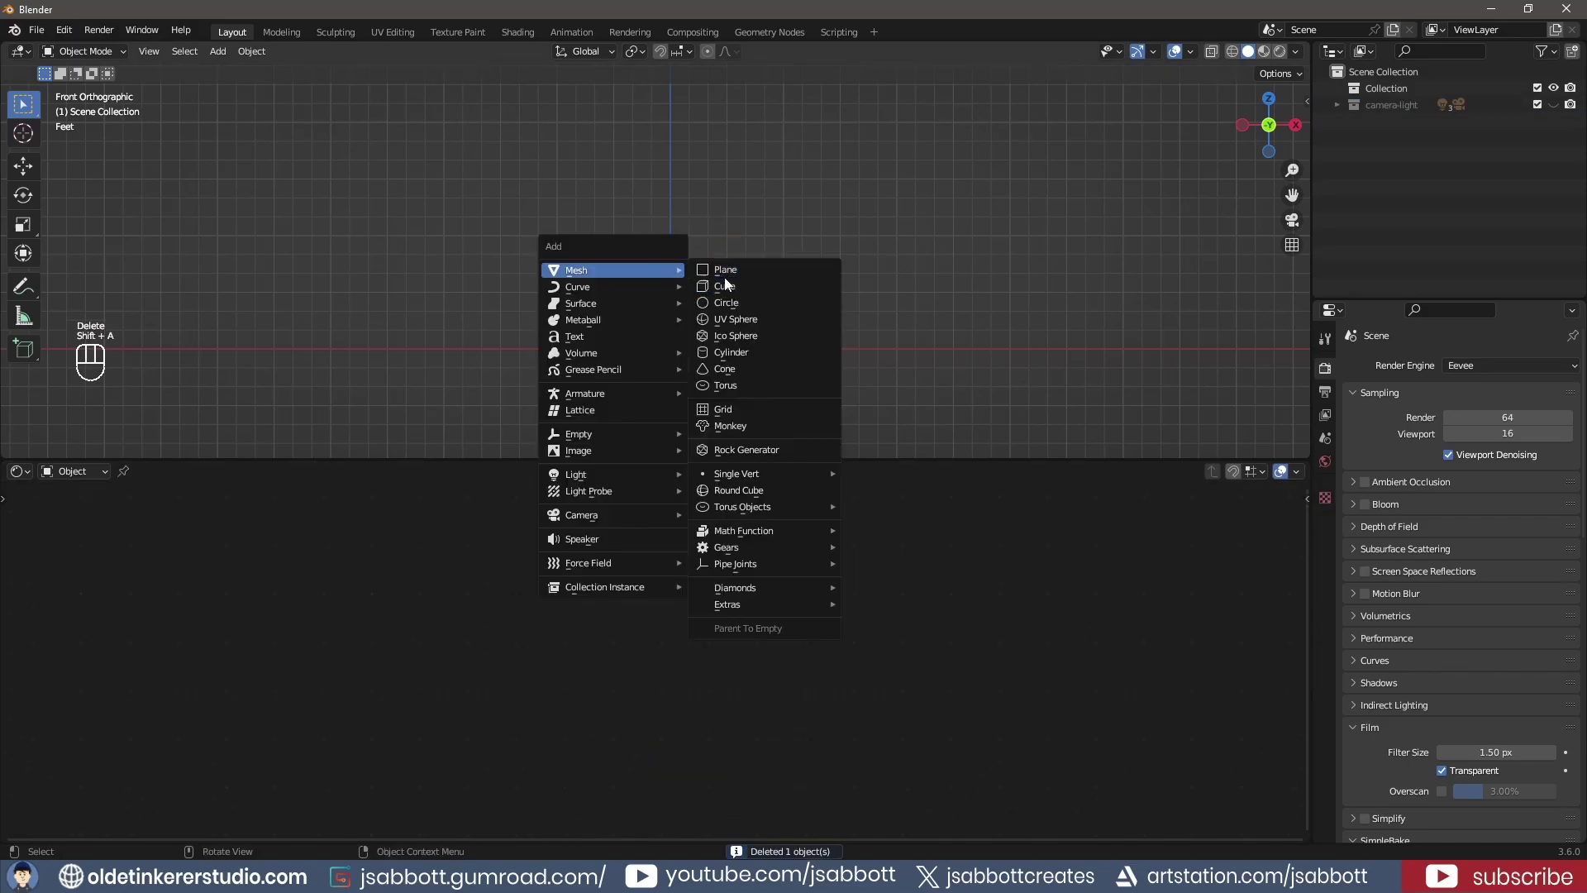
- Add a plane at the origin and scale it
{"action": "left_click", "coordinate": [726, 271]}
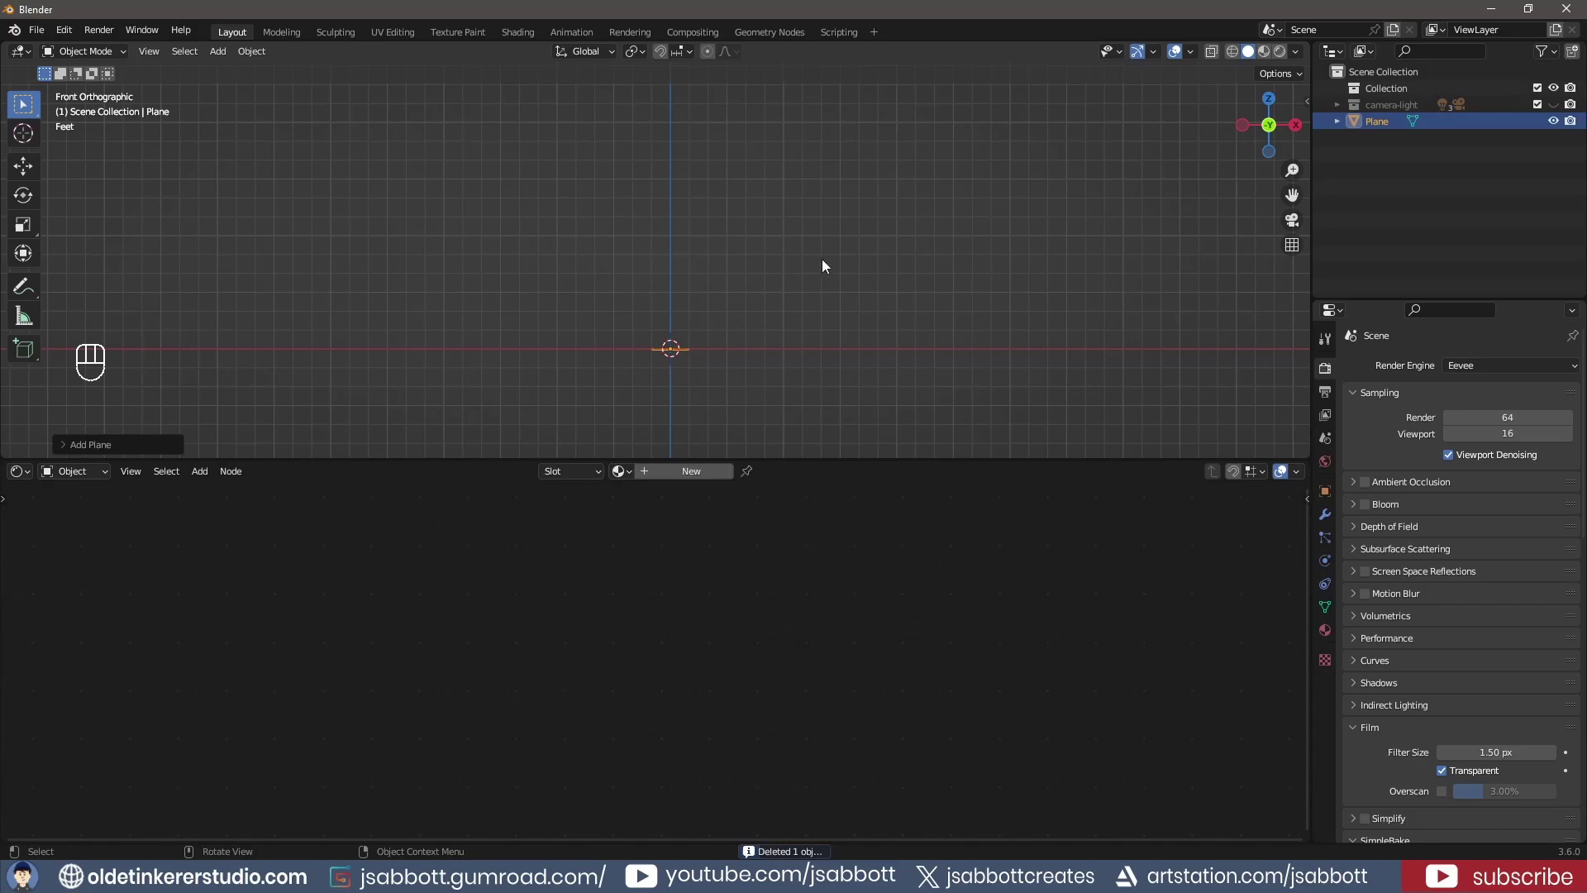
{"action": "middle_click_drag", "start_coordinate": [823, 259], "coordinate": [808, 308]}
{"action": "key", "text": "s"}
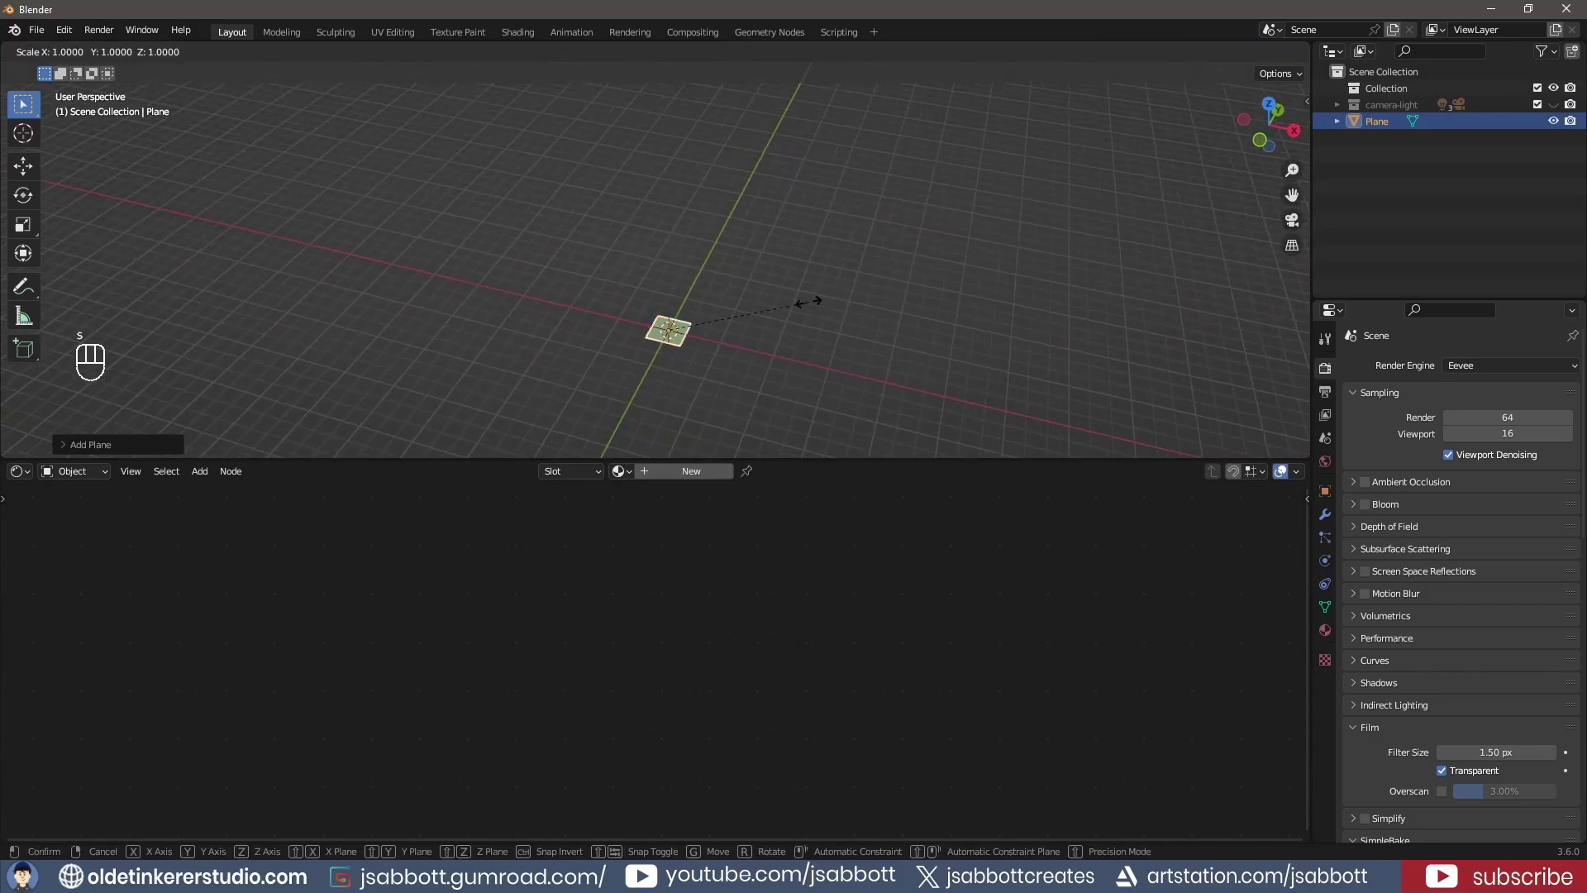
{"action": "left_click", "coordinate": [809, 301]}
{"action": "scroll", "coordinate": [808, 302], "scroll_direction": "up", "scroll_amount": 2}
{"action": "scroll", "coordinate": [798, 284], "scroll_direction": "up", "scroll_amount": 2}
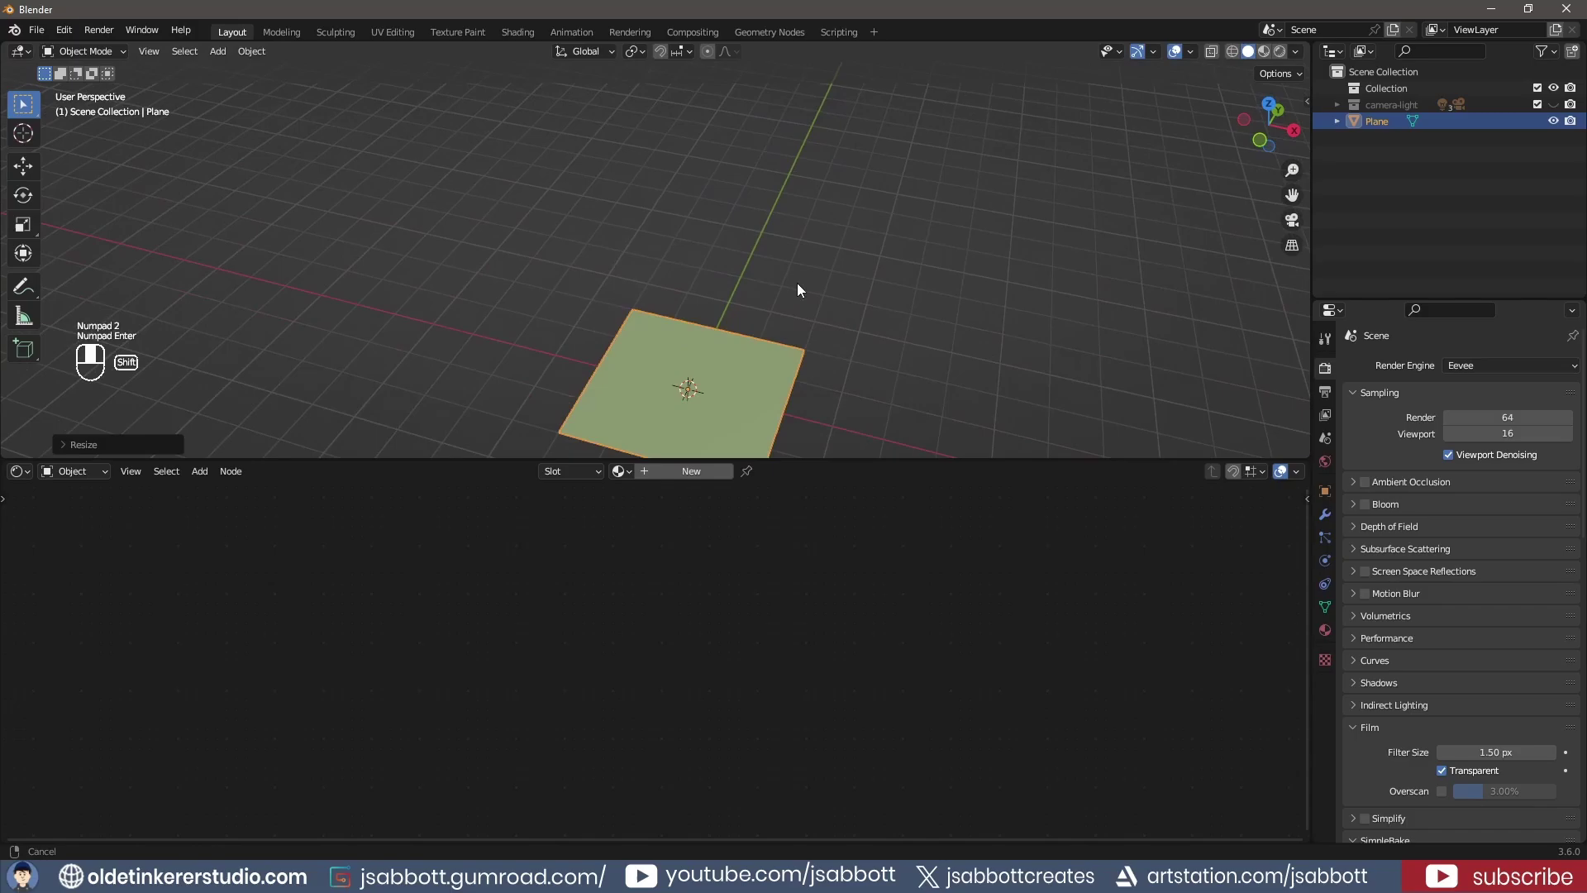
{"action": "scroll", "coordinate": [841, 270], "scroll_direction": "up", "scroll_amount": 2}
{"action": "scroll", "coordinate": [842, 271], "scroll_direction": "down", "scroll_amount": 2}
- Switch to Material Preview, assign the existing material, and darken its base colour to grey
{"action": "key", "text": "z"}
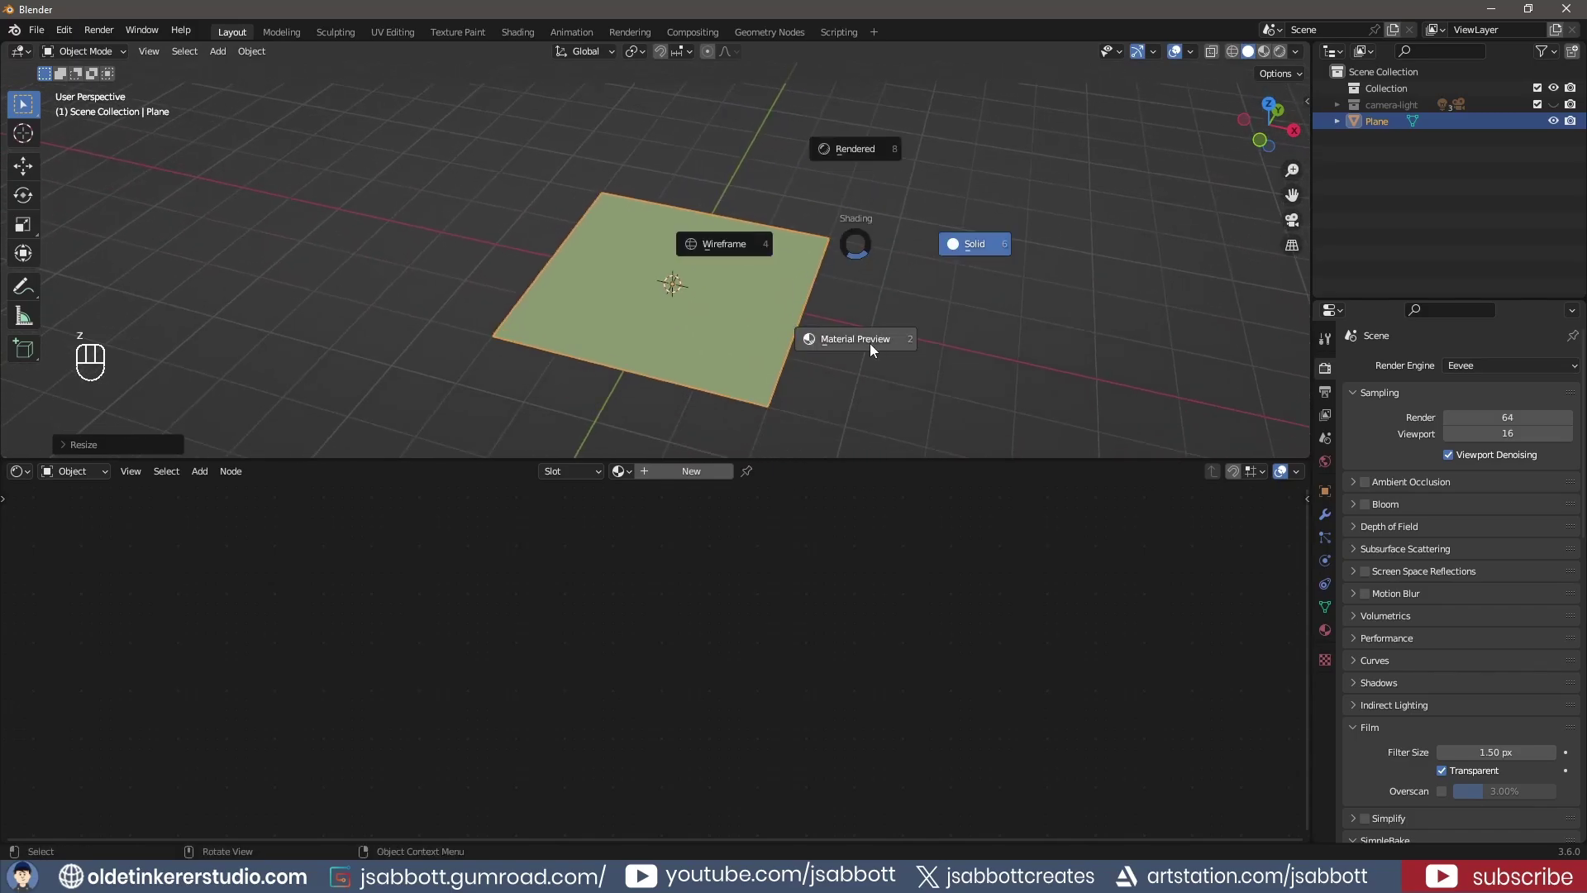
{"action": "left_click", "coordinate": [868, 343]}
{"action": "left_click", "coordinate": [619, 472]}
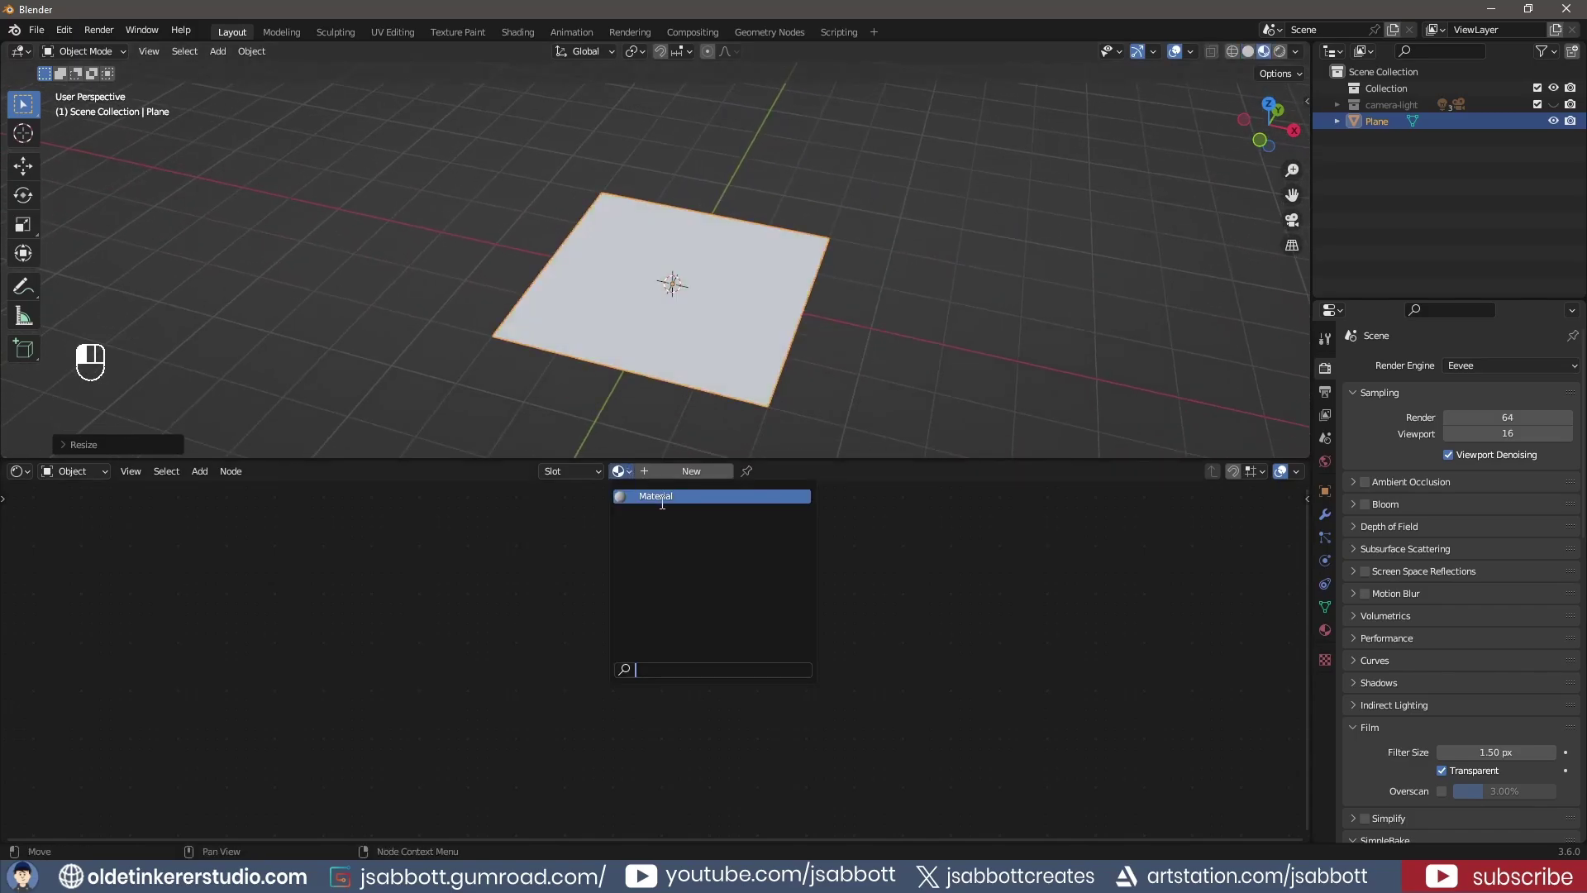
{"action": "left_click", "coordinate": [632, 499]}
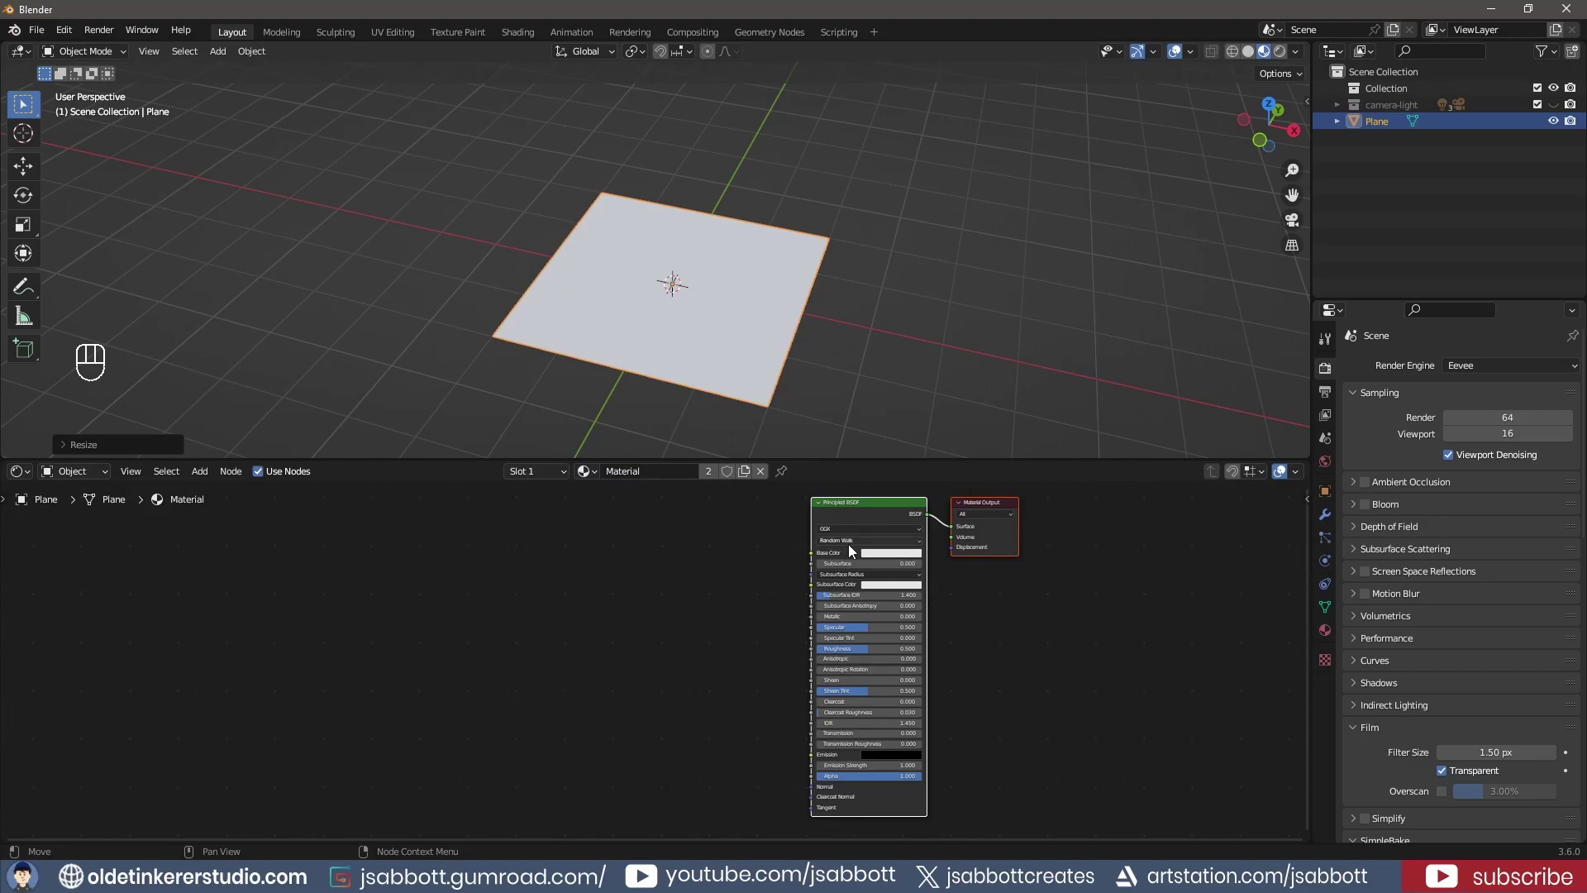
{"action": "left_click", "coordinate": [897, 556]}
{"action": "left_click_drag", "start_coordinate": [945, 423], "coordinate": [866, 519]}
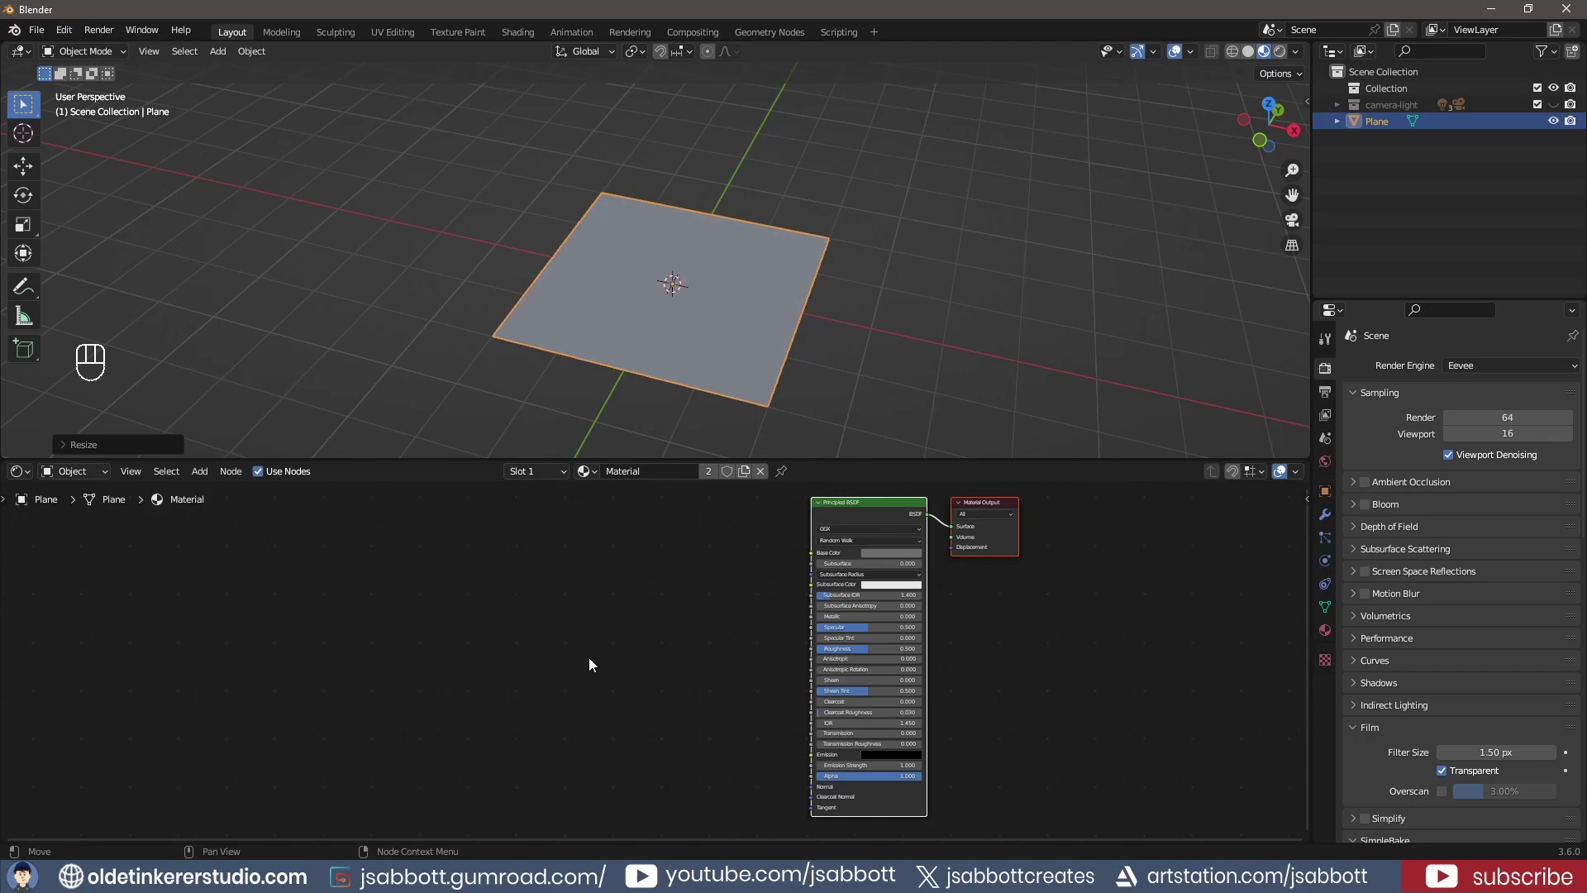
- Add a Bump node left of the Principled BSDF and link Bump Normal to the shader's Normal
{"action": "key", "text": "shift+a"}
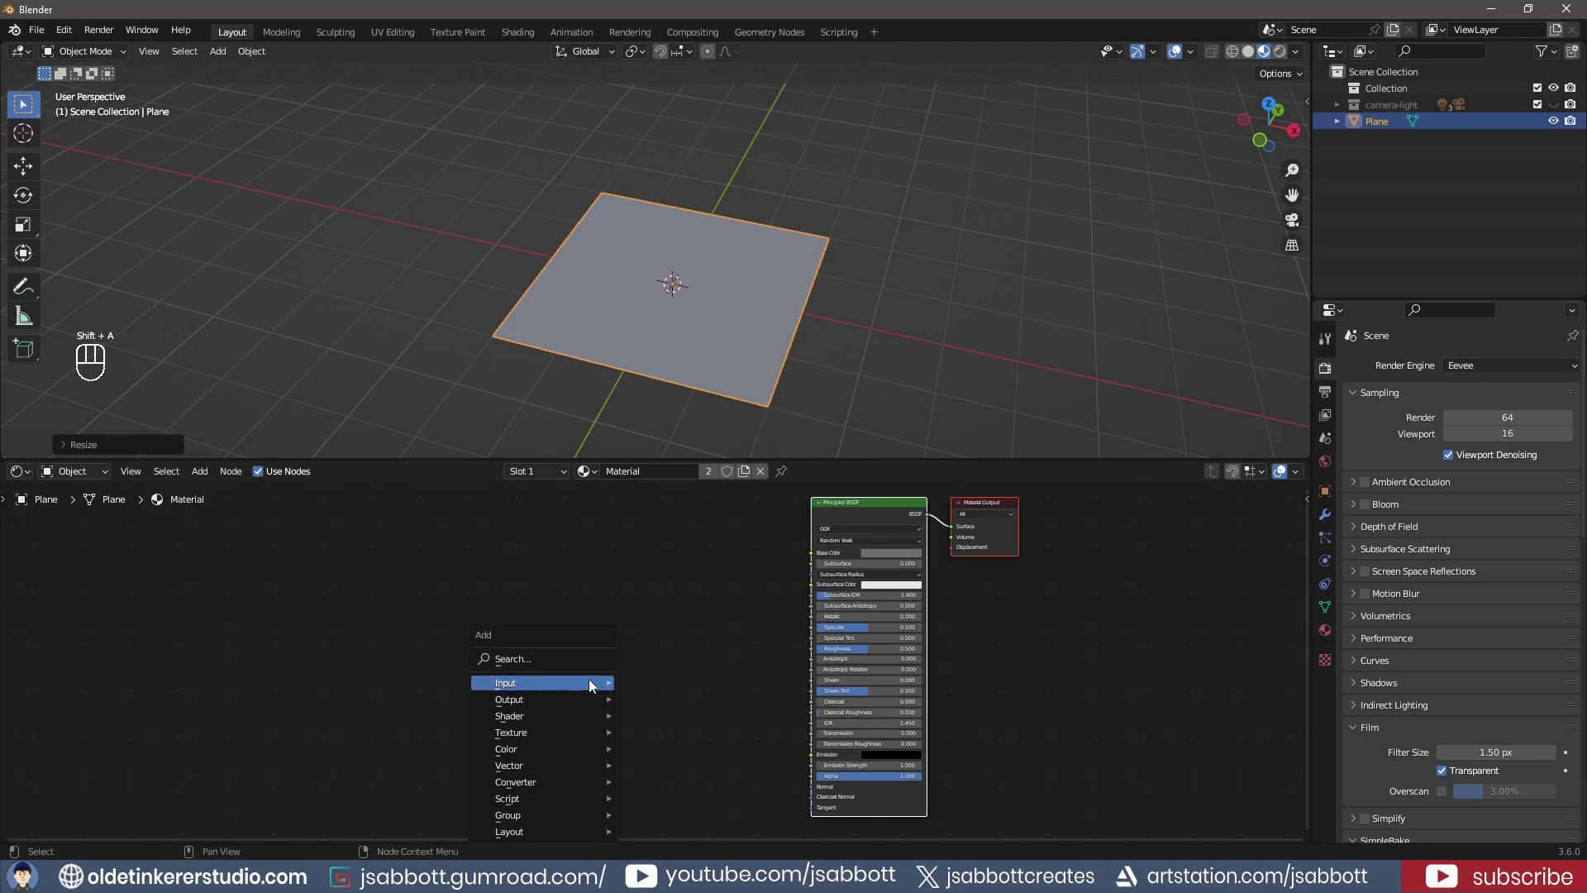
{"action": "mouse_move", "coordinate": [542, 766]}
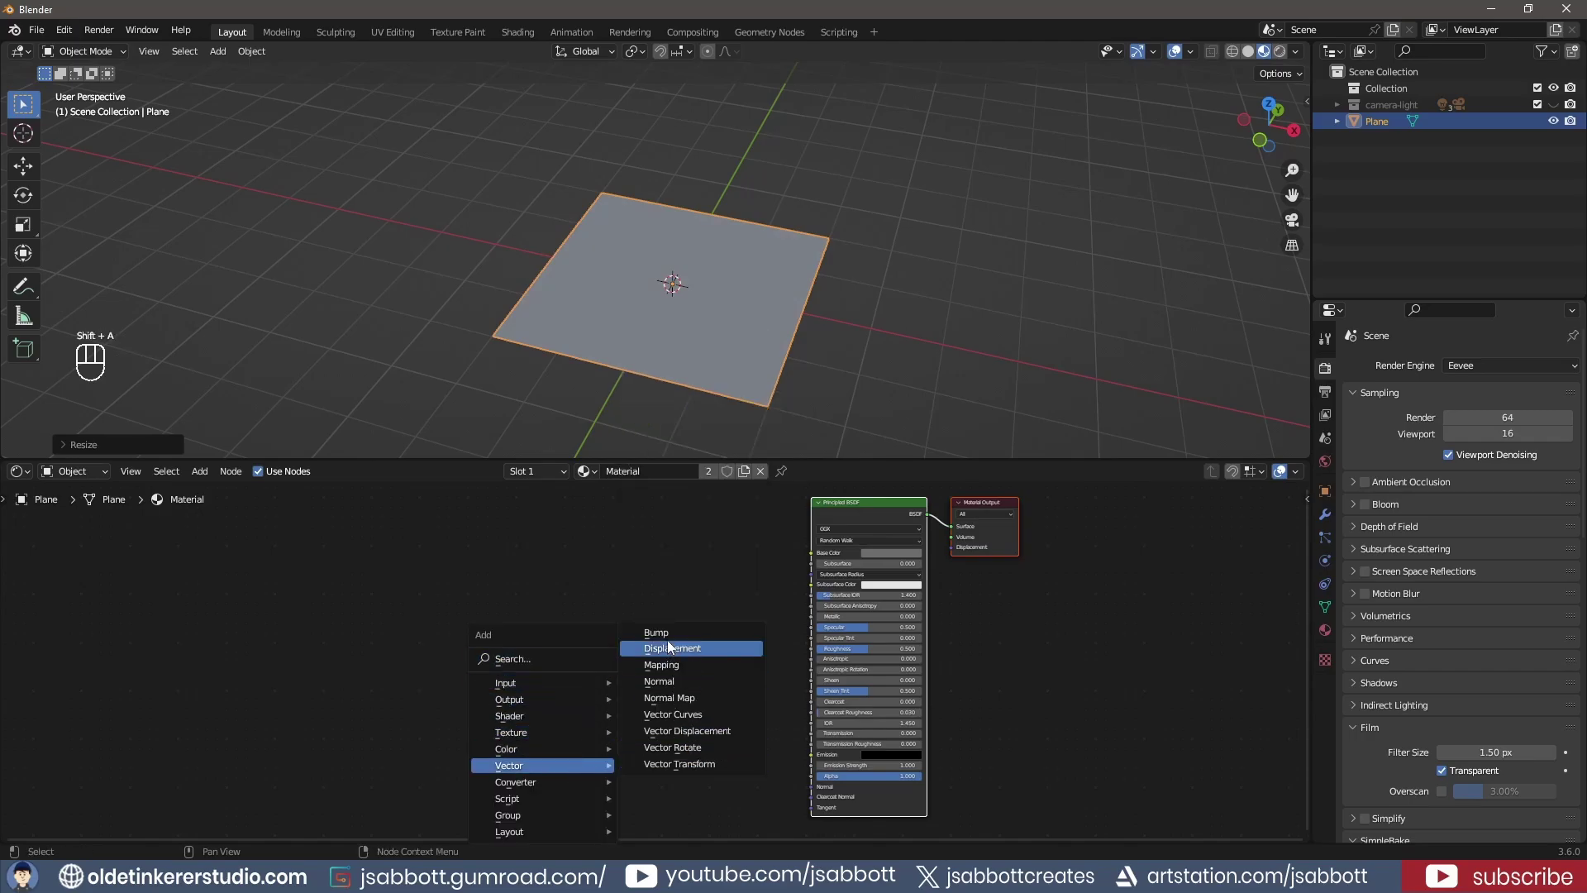
{"action": "left_click", "coordinate": [667, 629]}
{"action": "left_click", "coordinate": [701, 708]}
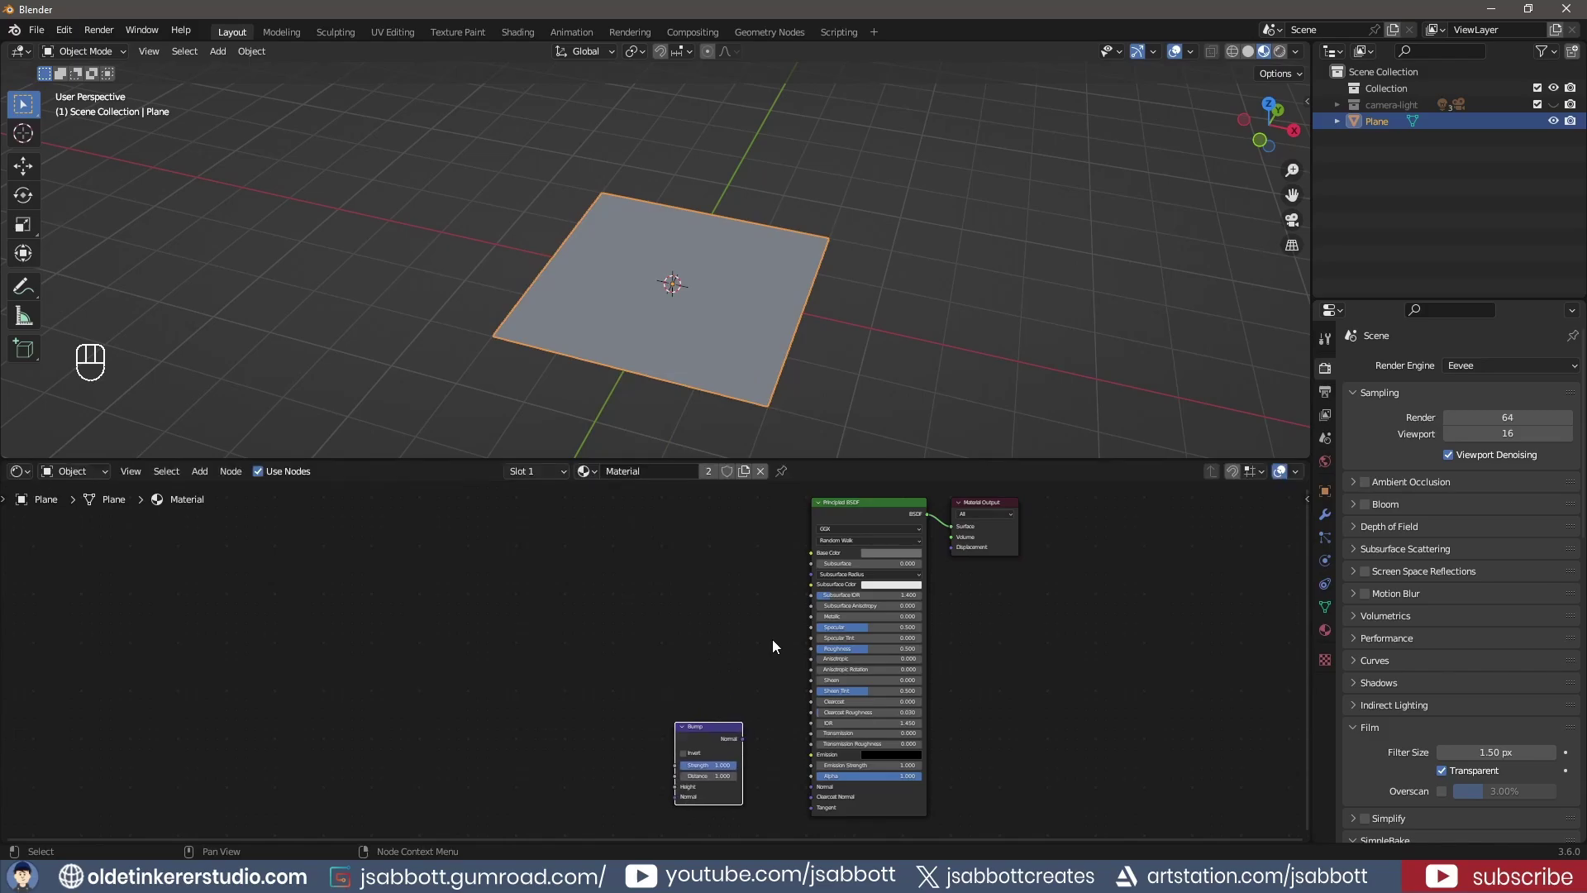
{"action": "scroll", "coordinate": [783, 624], "scroll_direction": "up", "scroll_amount": 2}
{"action": "scroll", "coordinate": [782, 624], "scroll_direction": "up", "scroll_amount": 2}
{"action": "middle_click_drag", "start_coordinate": [782, 626], "coordinate": [759, 508], "text": "shift"}
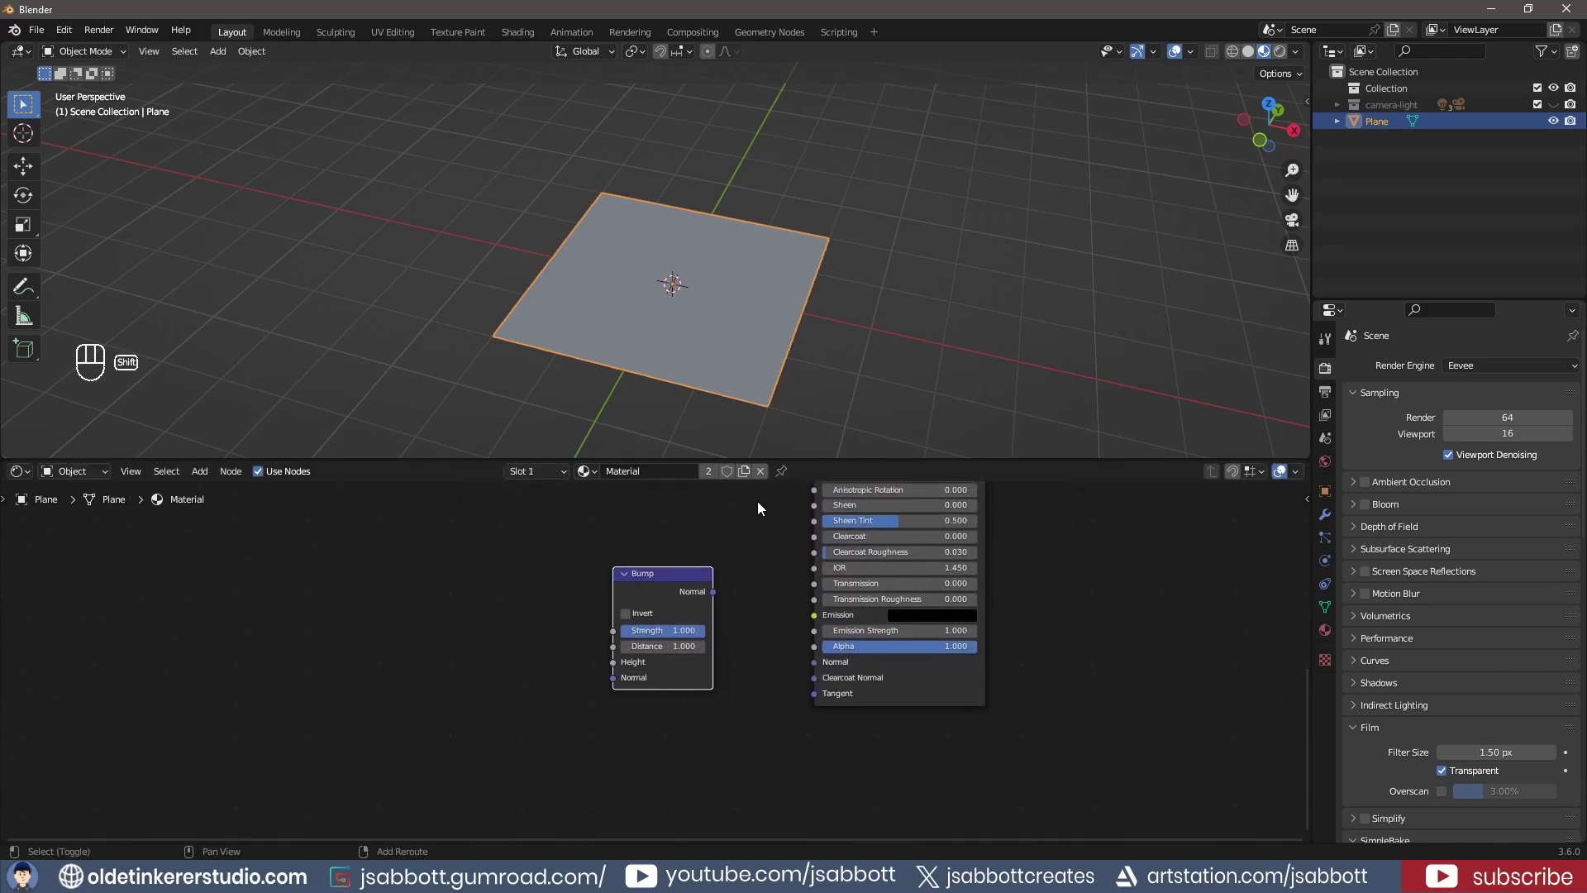
{"action": "mouse_move", "coordinate": [713, 591]}
{"action": "left_mouse_down"}
{"action": "mouse_move", "coordinate": [816, 662]}
{"action": "mouse_move", "coordinate": [386, 594]}
{"action": "mouse_move", "coordinate": [431, 568]}
{"action": "left_mouse_up"}
- Place the wall-plate_NORMAL.png node as Non-Color and link its Color to Bump Height
{"action": "left_click", "coordinate": [431, 568]}
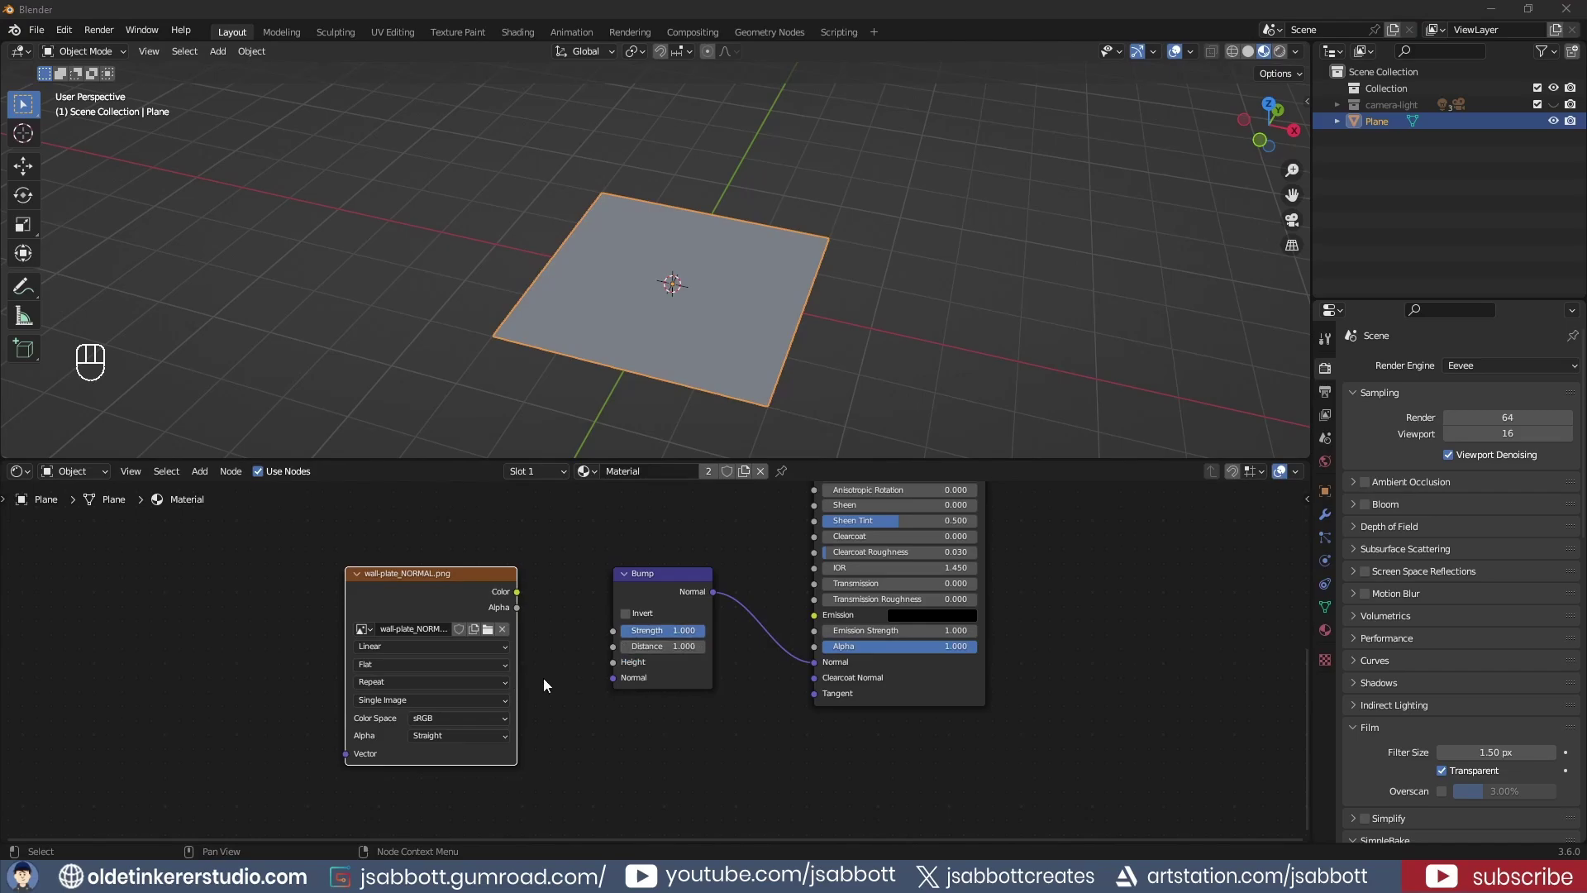
{"action": "left_click", "coordinate": [503, 720]}
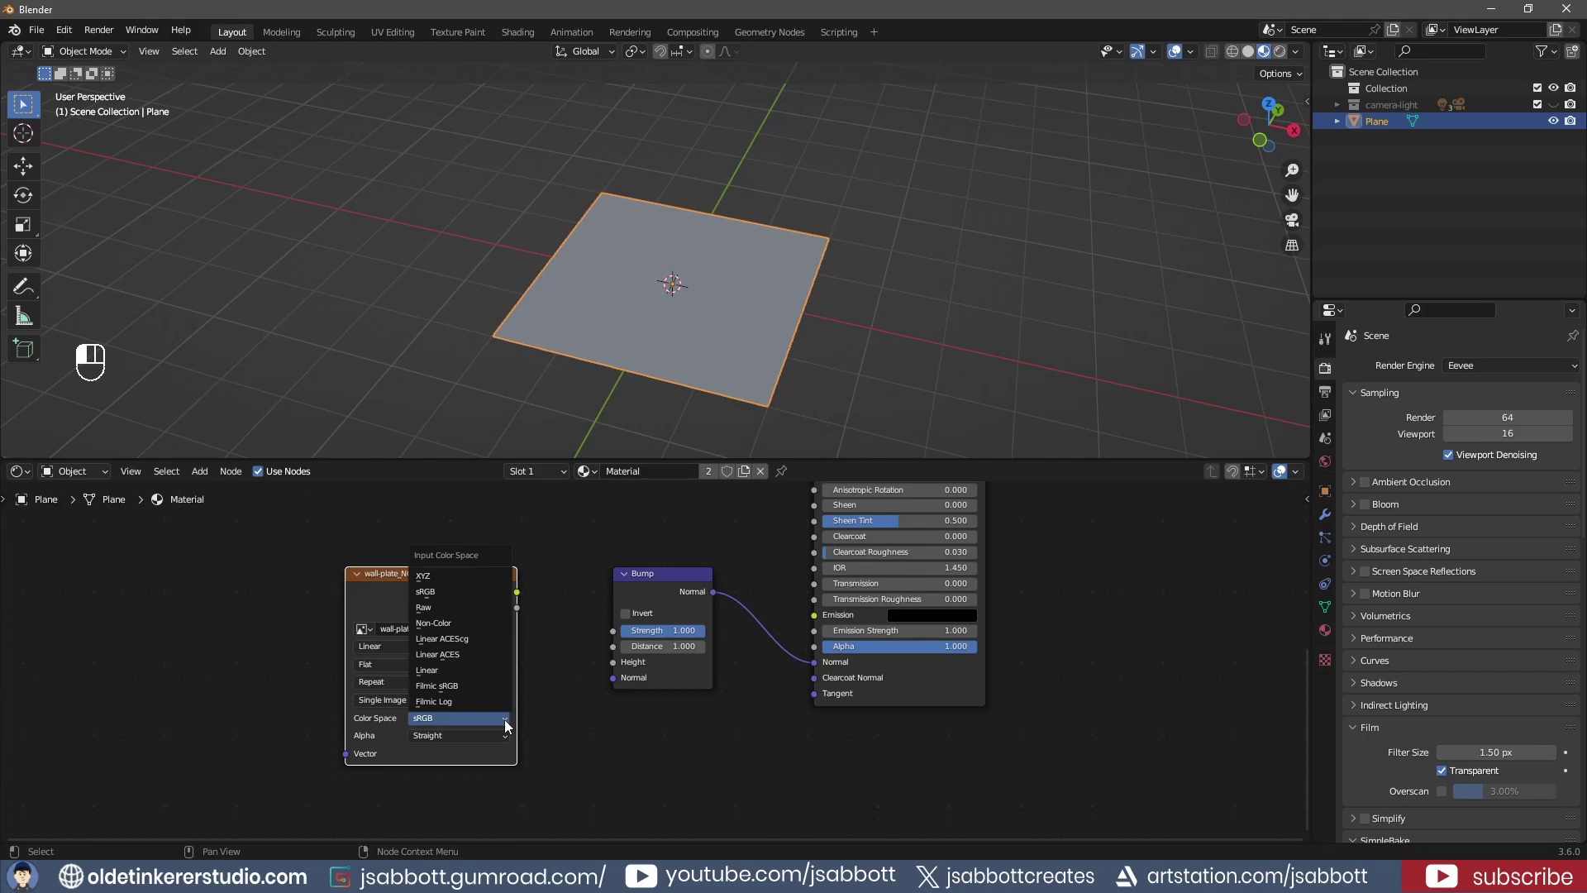
{"action": "left_click", "coordinate": [440, 624]}
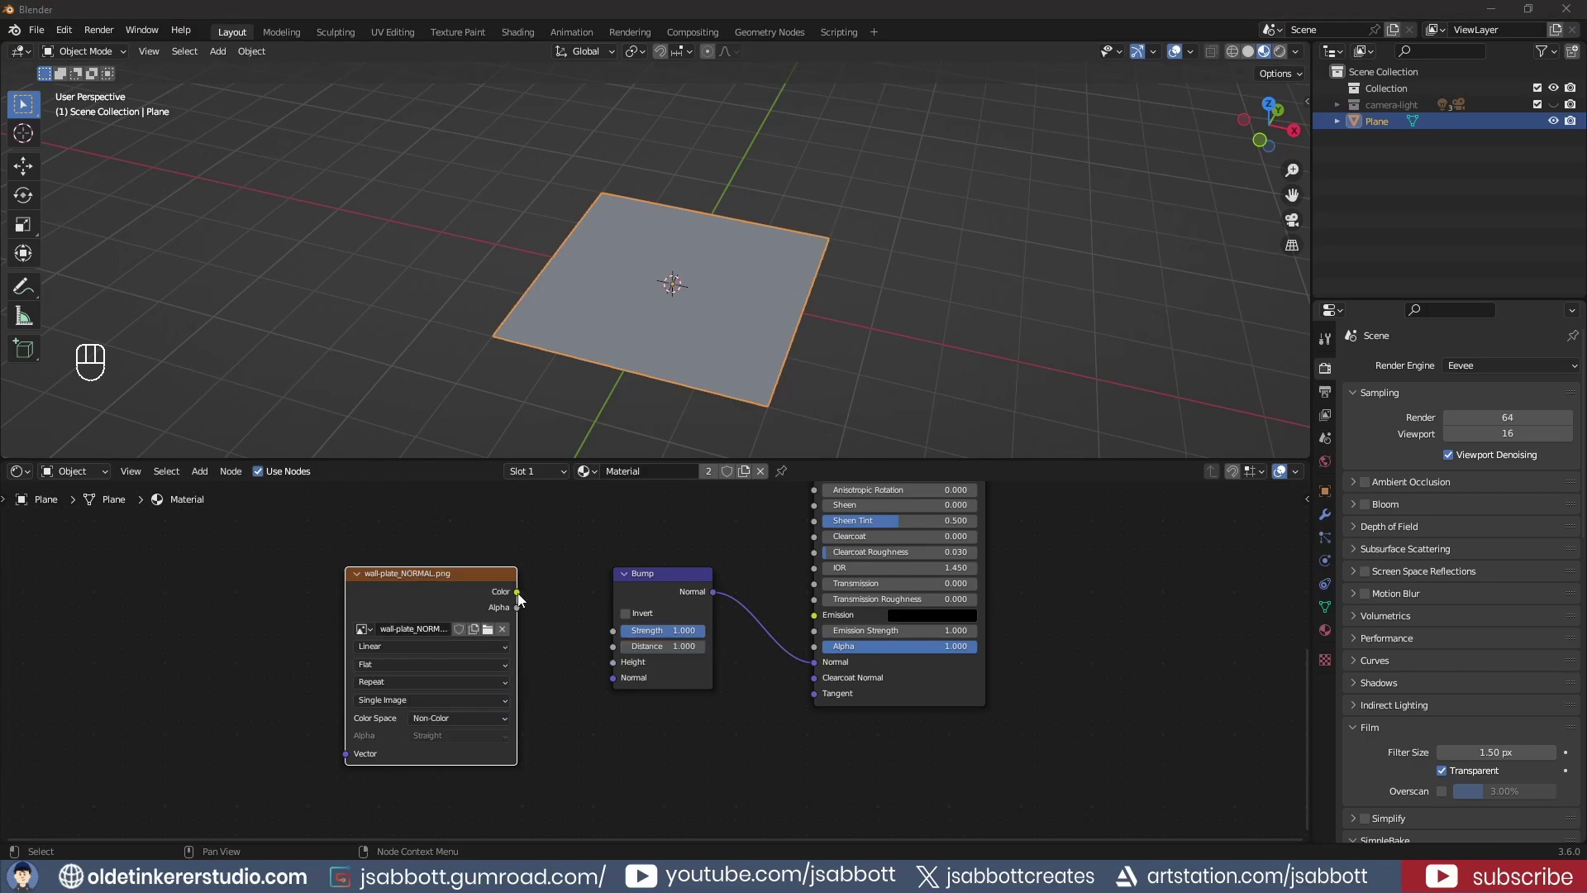
{"action": "left_click_drag", "start_coordinate": [518, 593], "coordinate": [546, 600]}
{"action": "left_click_drag", "start_coordinate": [590, 658], "coordinate": [607, 664]}
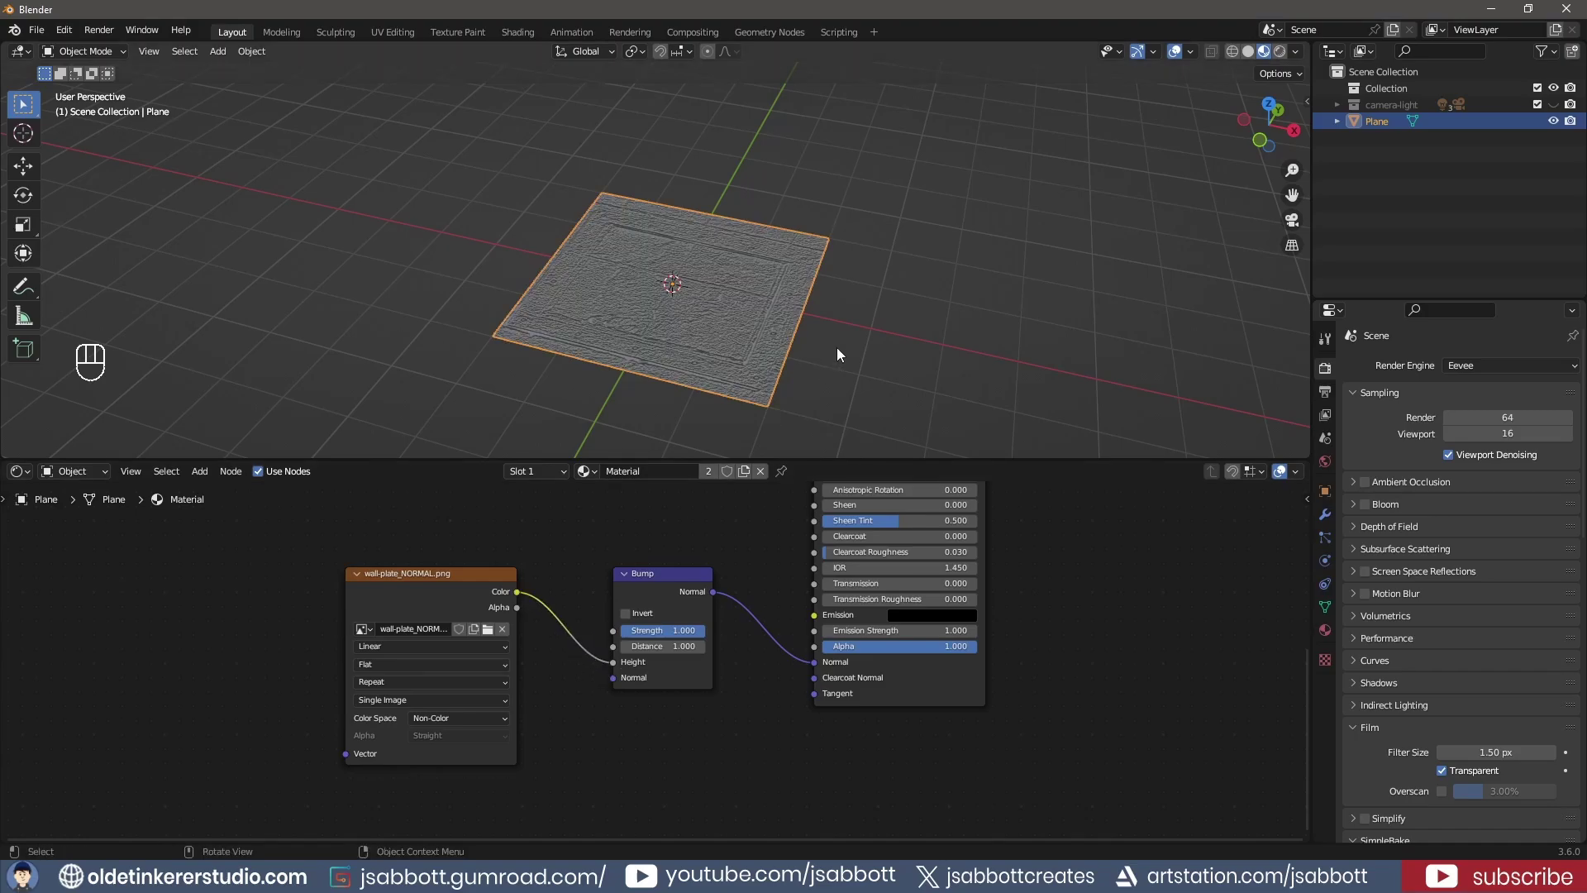
{"action": "scroll", "coordinate": [837, 354], "scroll_direction": "up", "scroll_amount": 2}
{"action": "scroll", "coordinate": [828, 343], "scroll_direction": "up", "scroll_amount": 2}
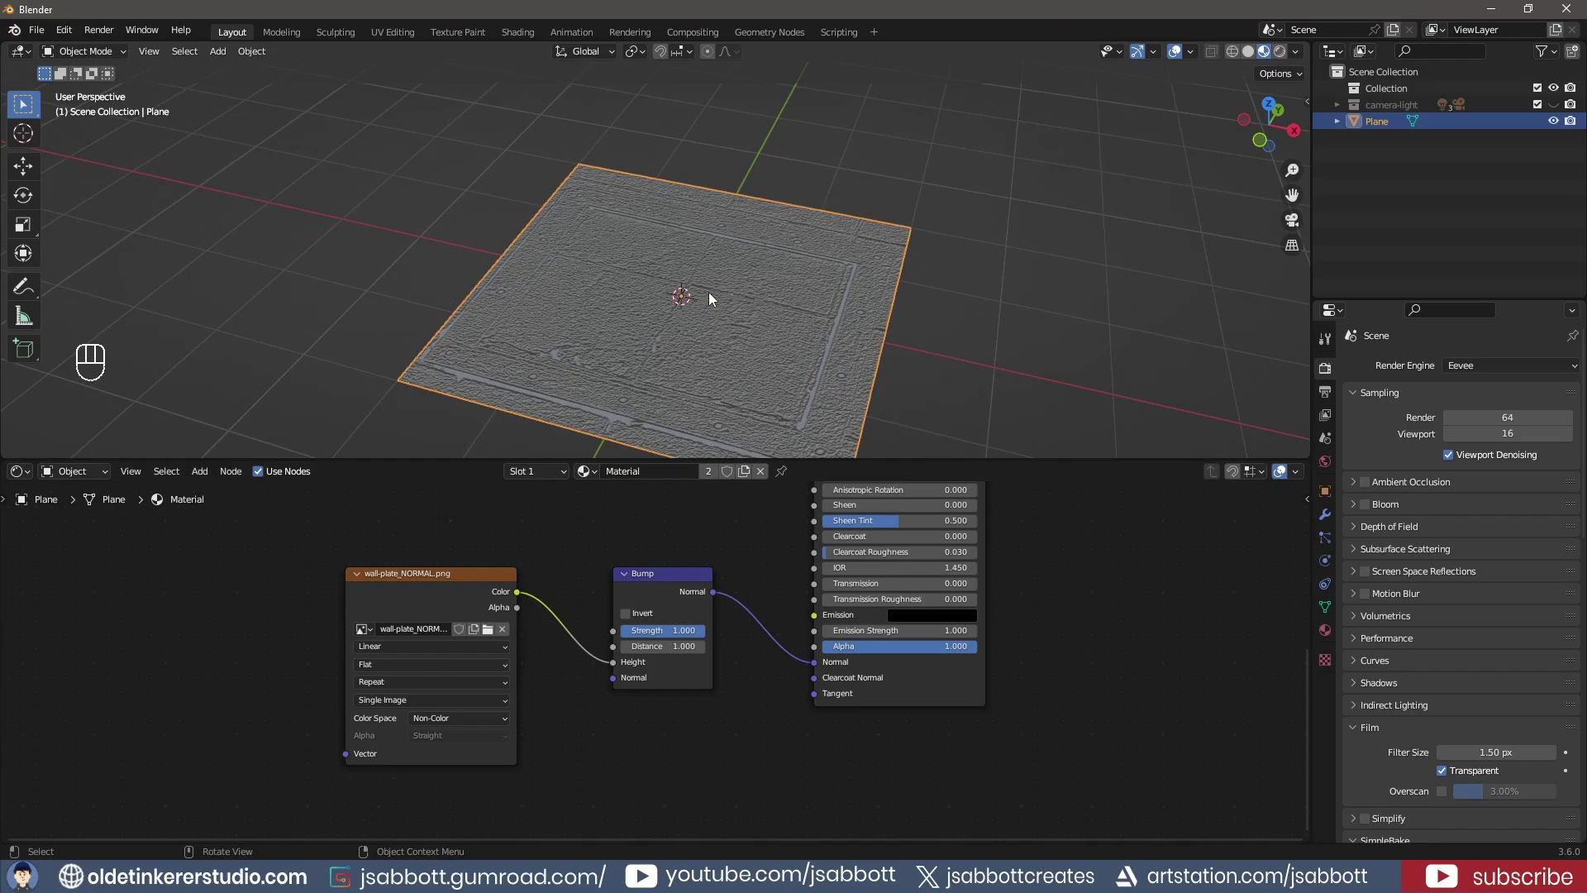
- Orbit the viewport to inspect the raised frame relief on the metal plate plane
{"action": "middle_click_drag", "start_coordinate": [709, 292], "coordinate": [761, 343]}
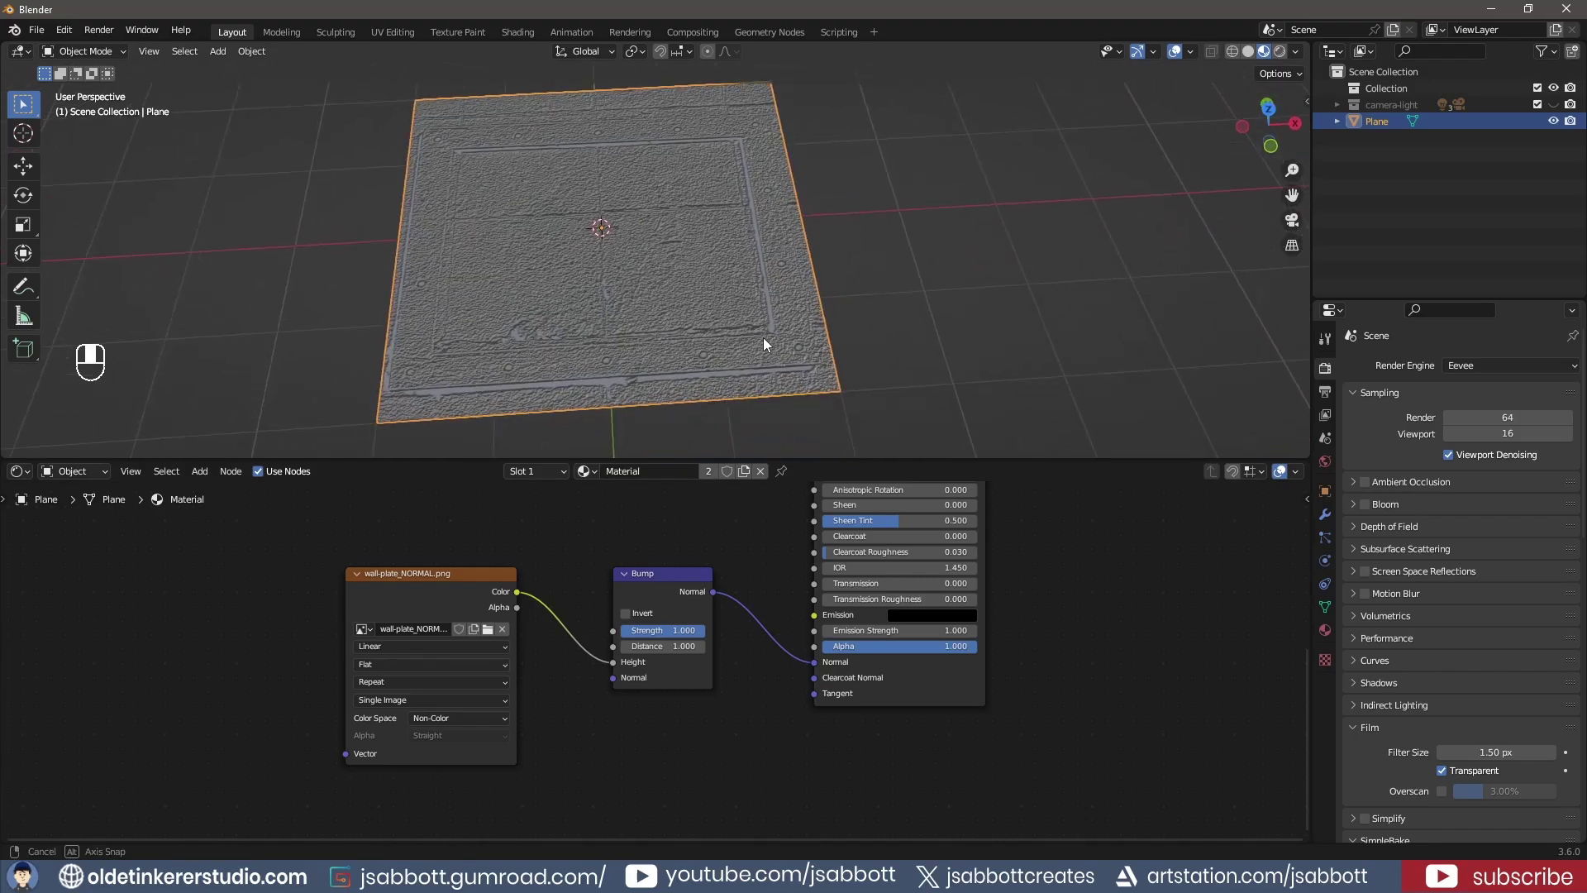